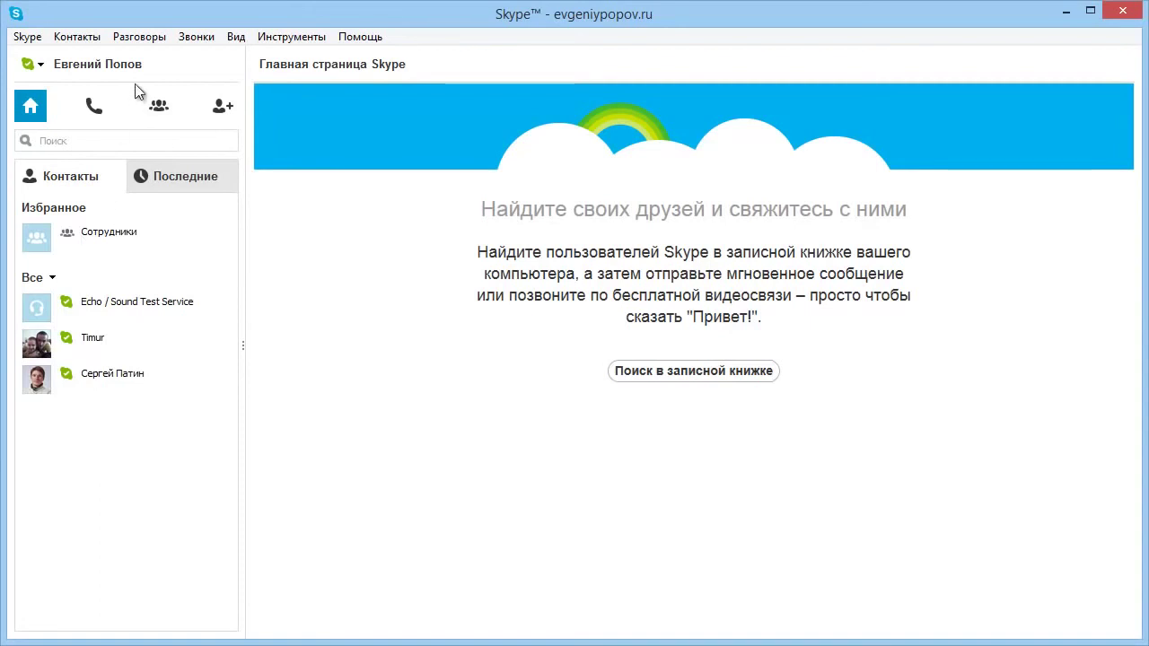
Create a new contact list named "Сотрудники".
click(77, 37)
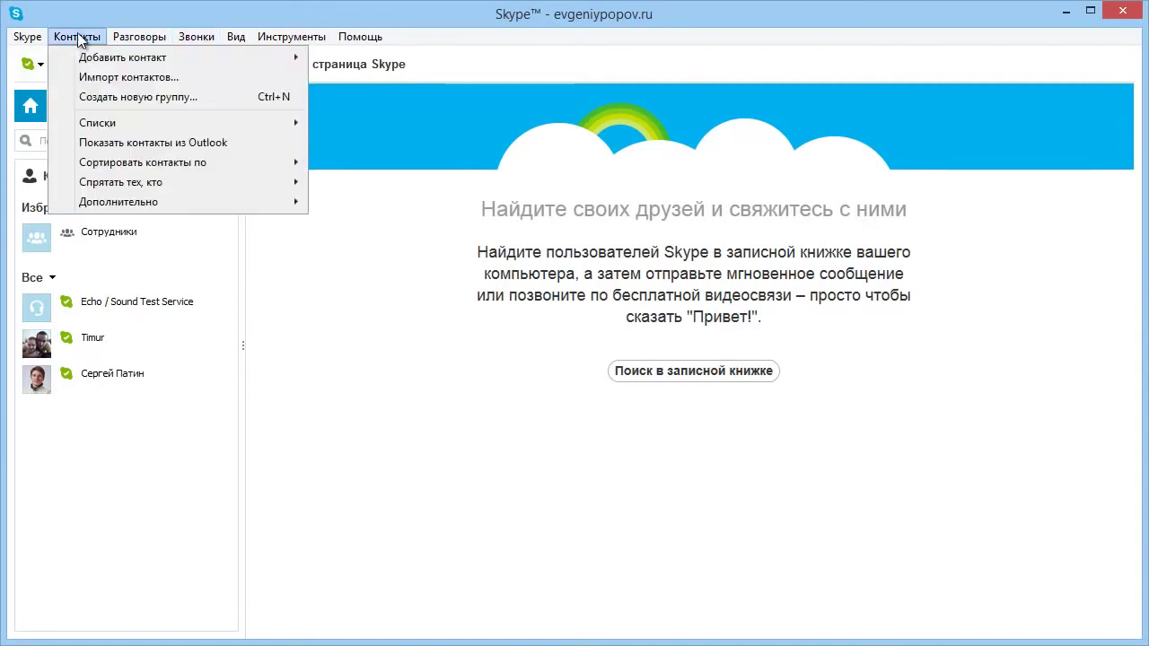
mouse_move(103, 126)
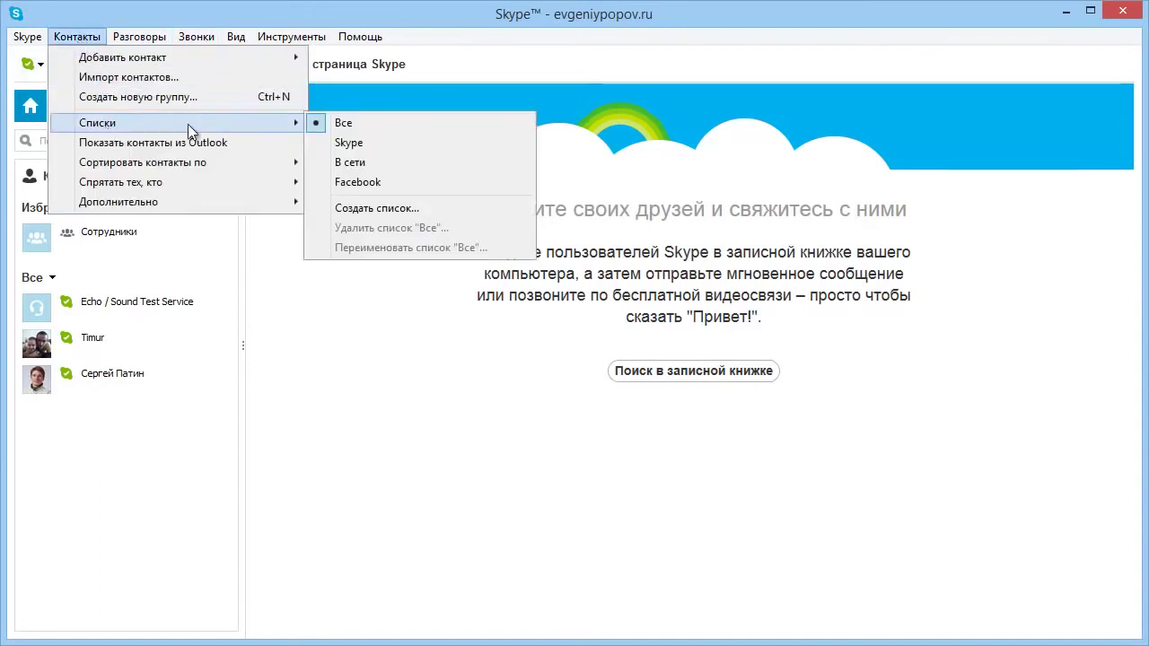
click(364, 207)
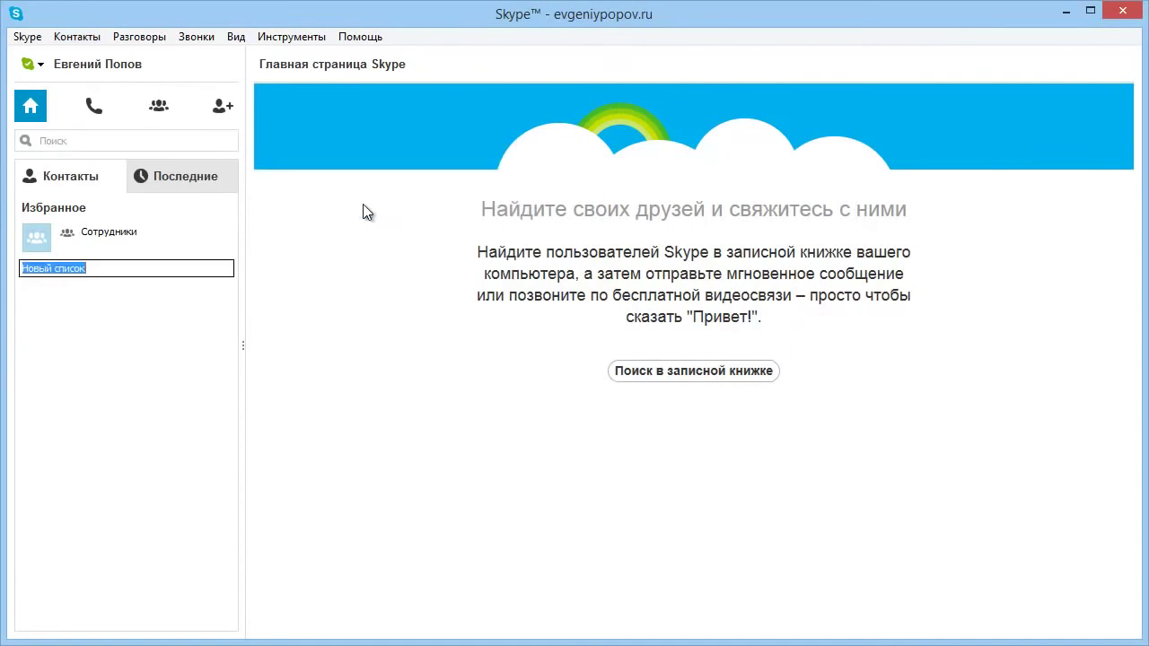
key(BackSpace)
text(Сотрудники)
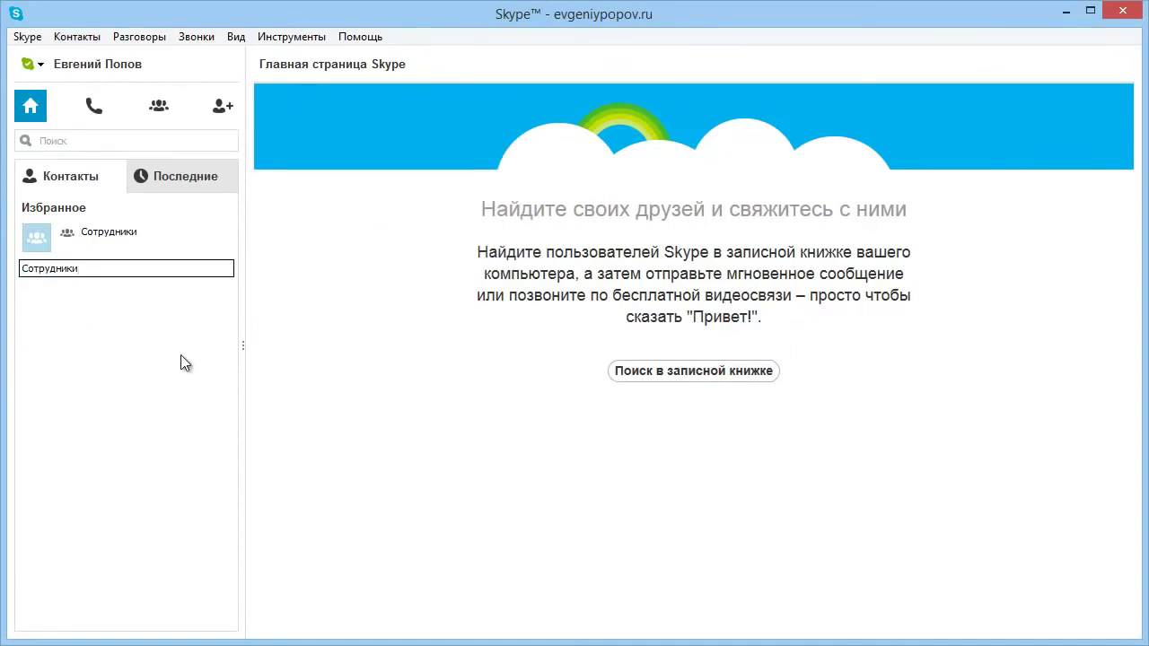
key(Return)
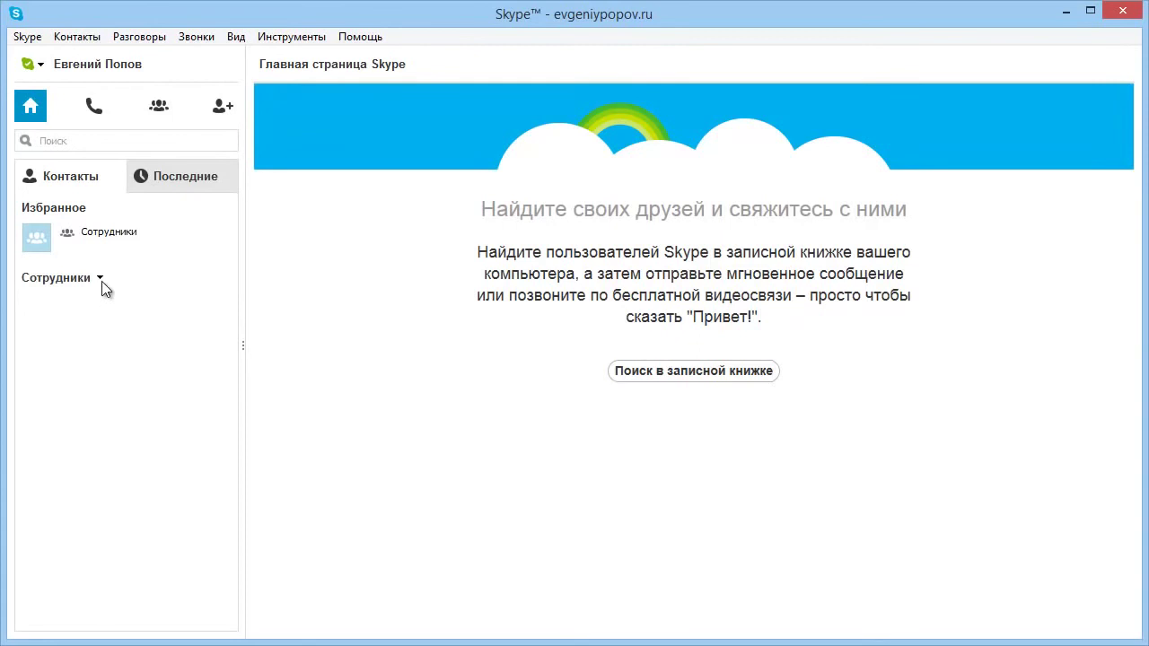
Switch the contact view to "Все" and back to the "Сотрудники" list to compare their contents.
mouse_move(101, 277)
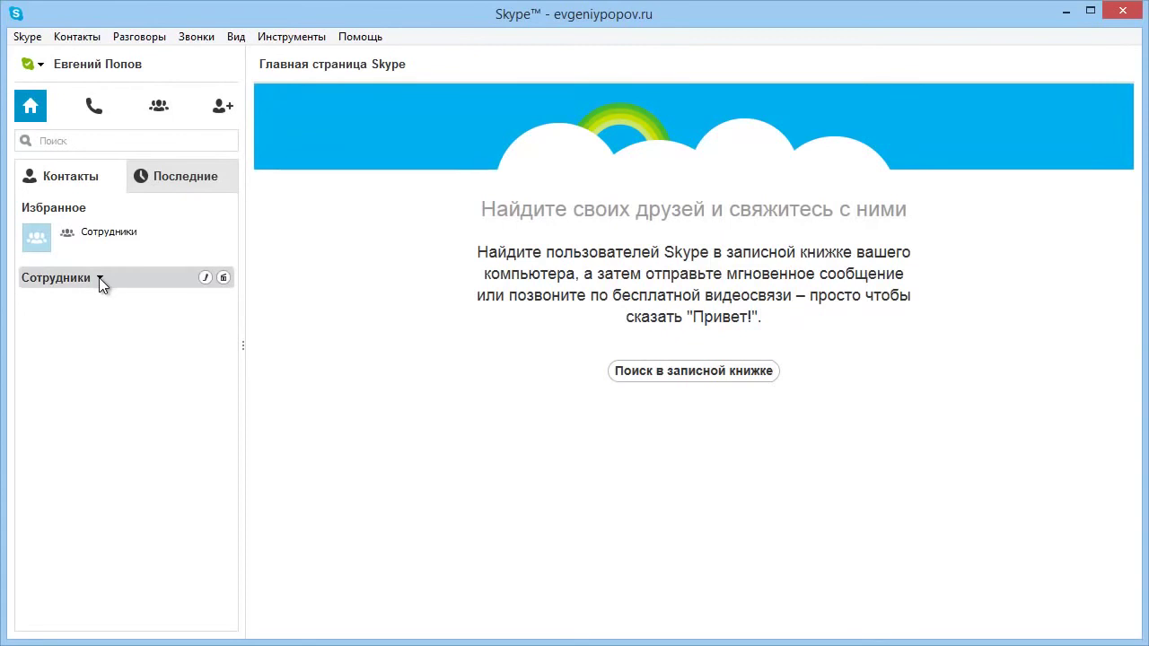
click(98, 277)
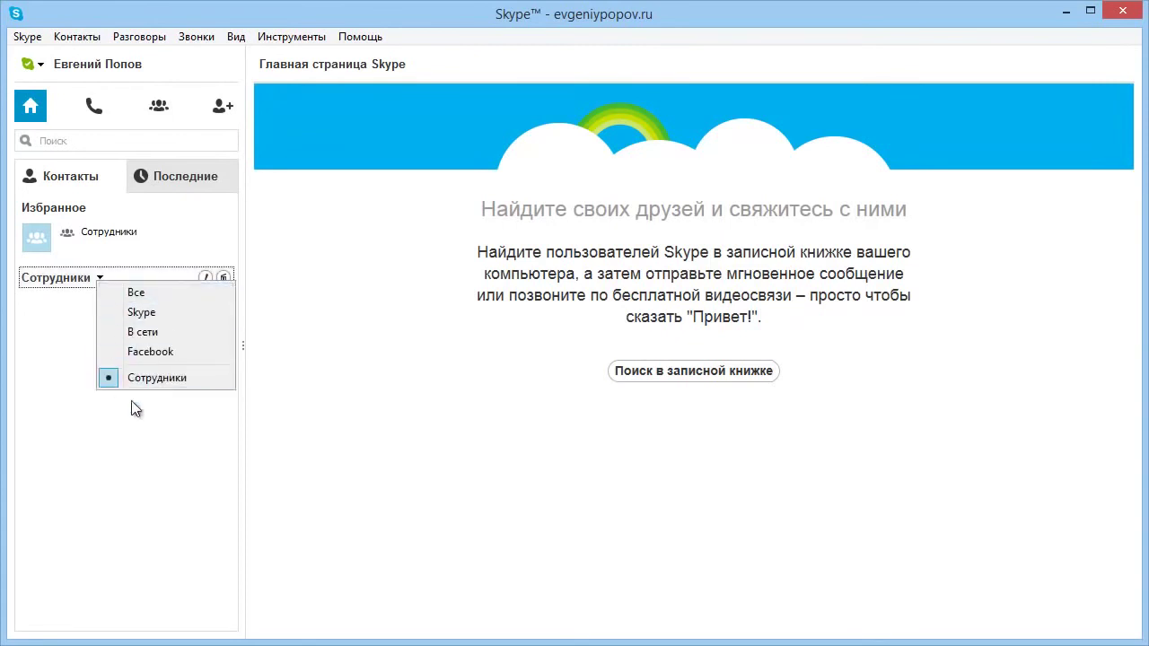
click(139, 340)
click(58, 282)
click(87, 297)
click(56, 277)
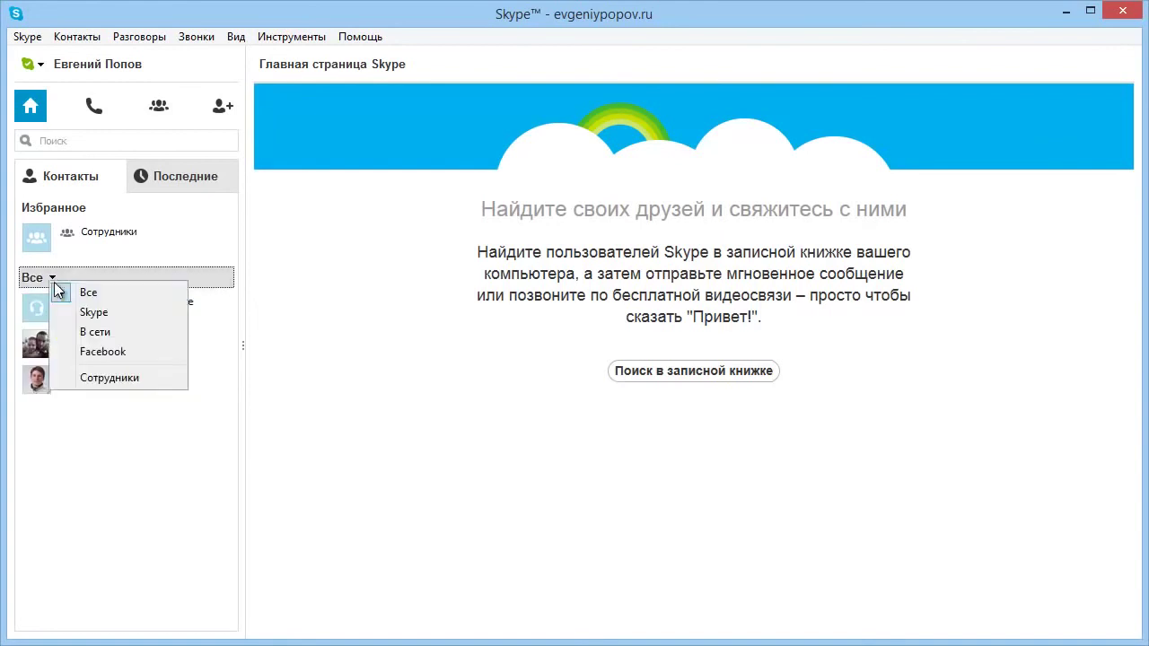
click(99, 378)
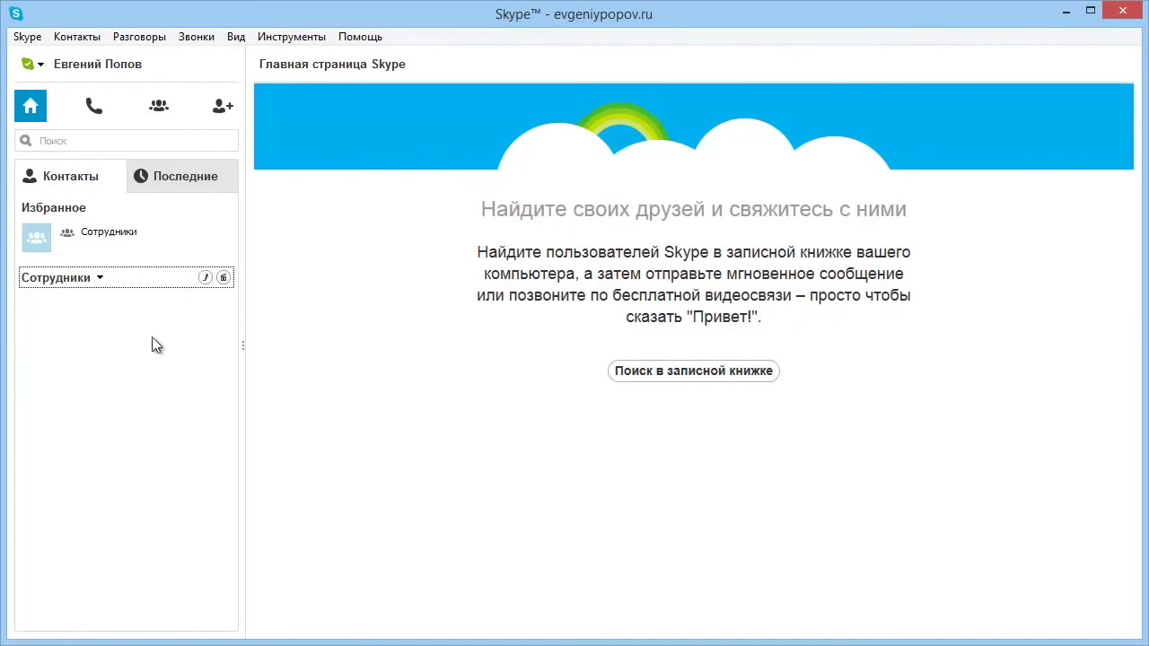
Show all contacts and add the contact directly below Echo / Sound Test Service to the "Сотрудники" list.
click(99, 276)
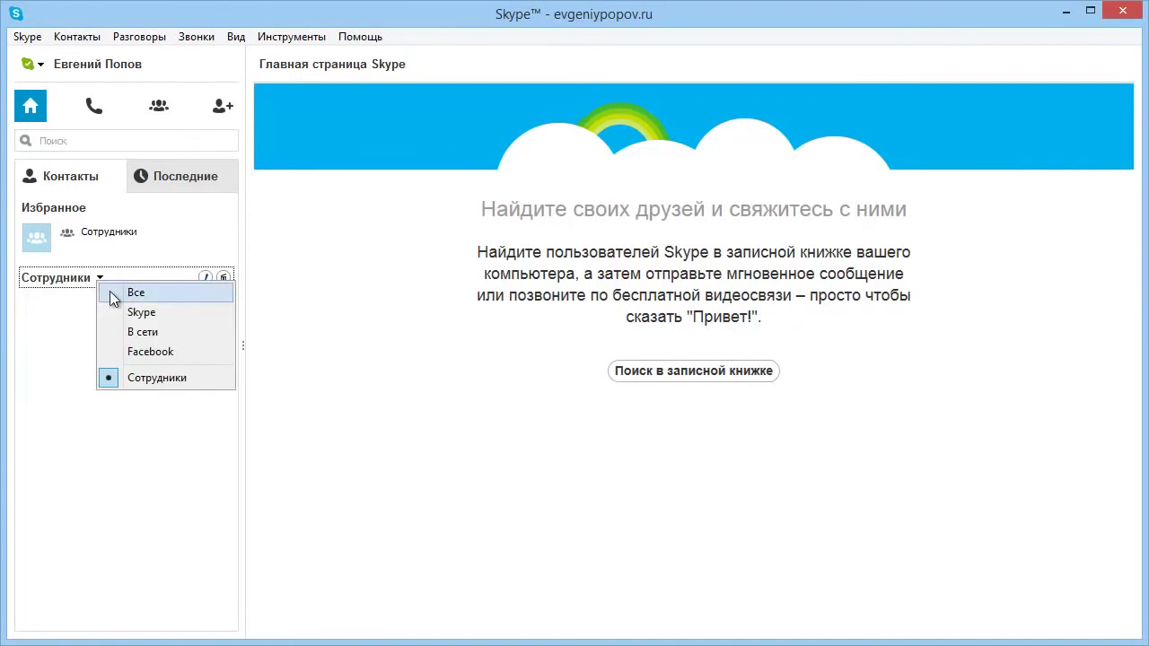
click(143, 295)
click(93, 339)
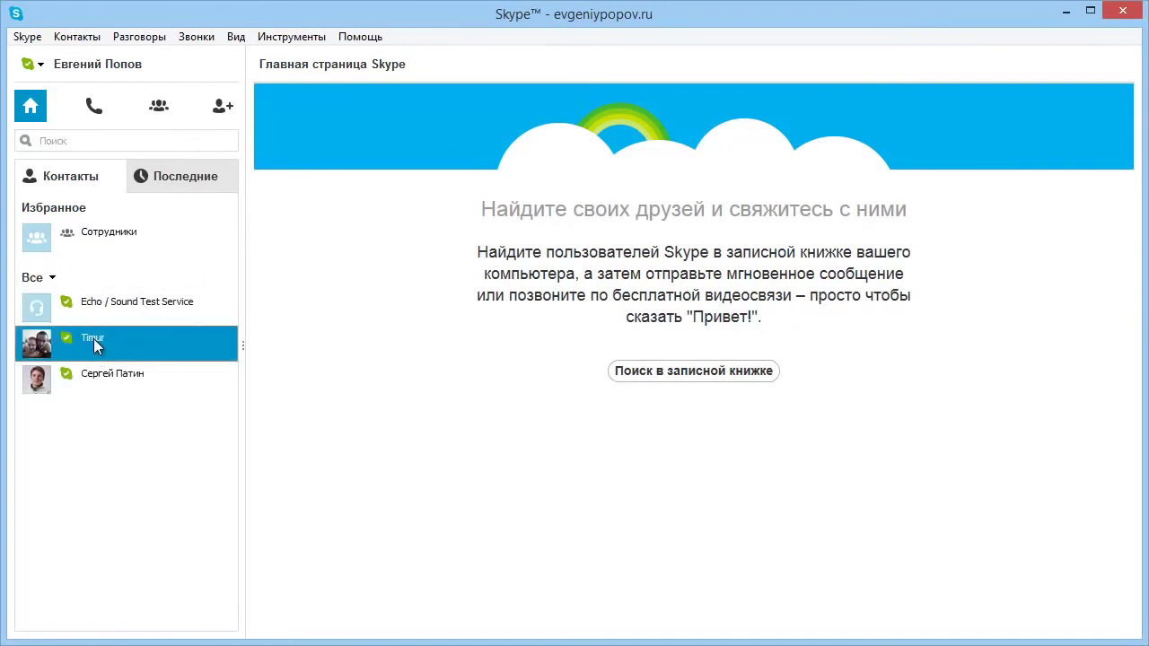
right_click(100, 339)
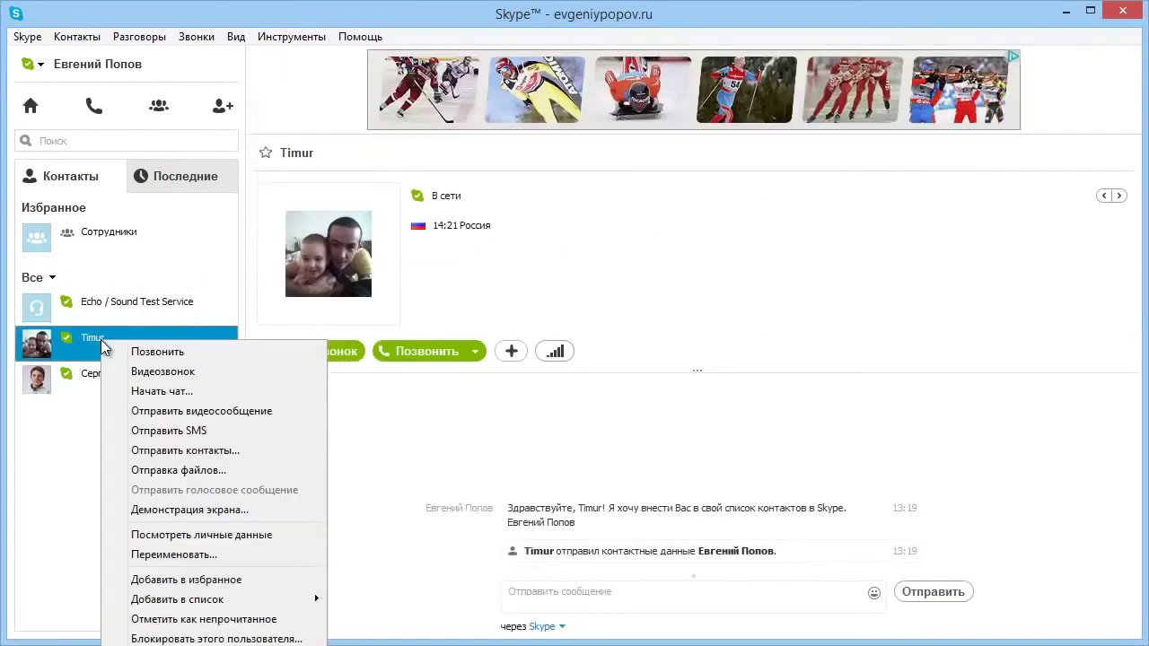
mouse_move(200, 599)
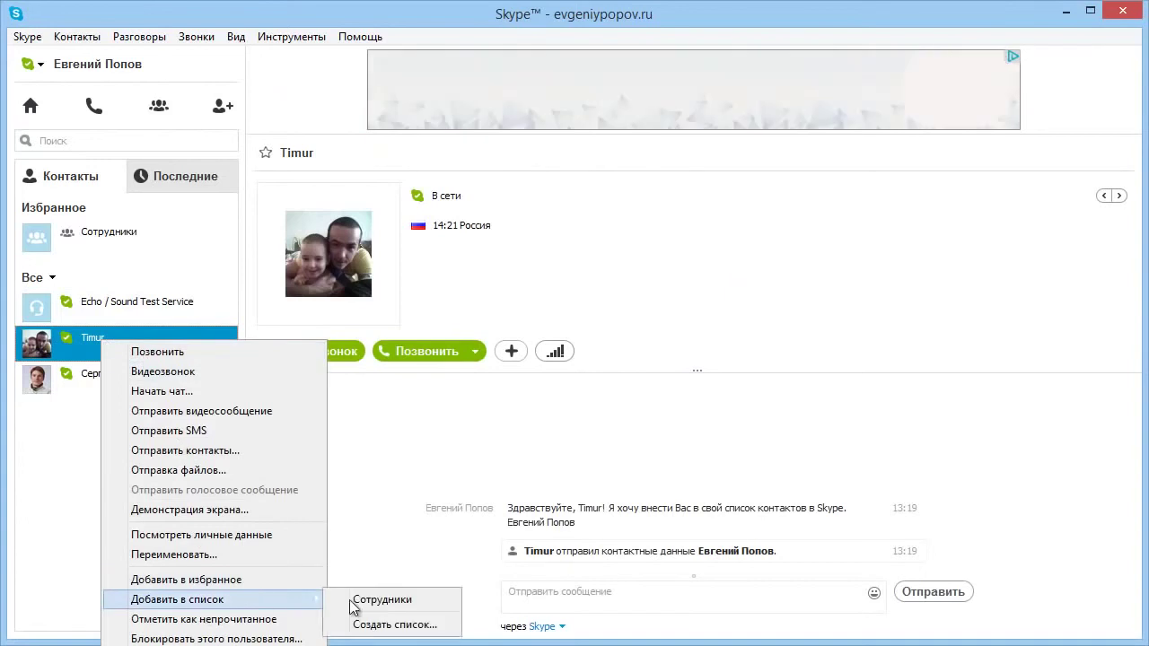
click(392, 597)
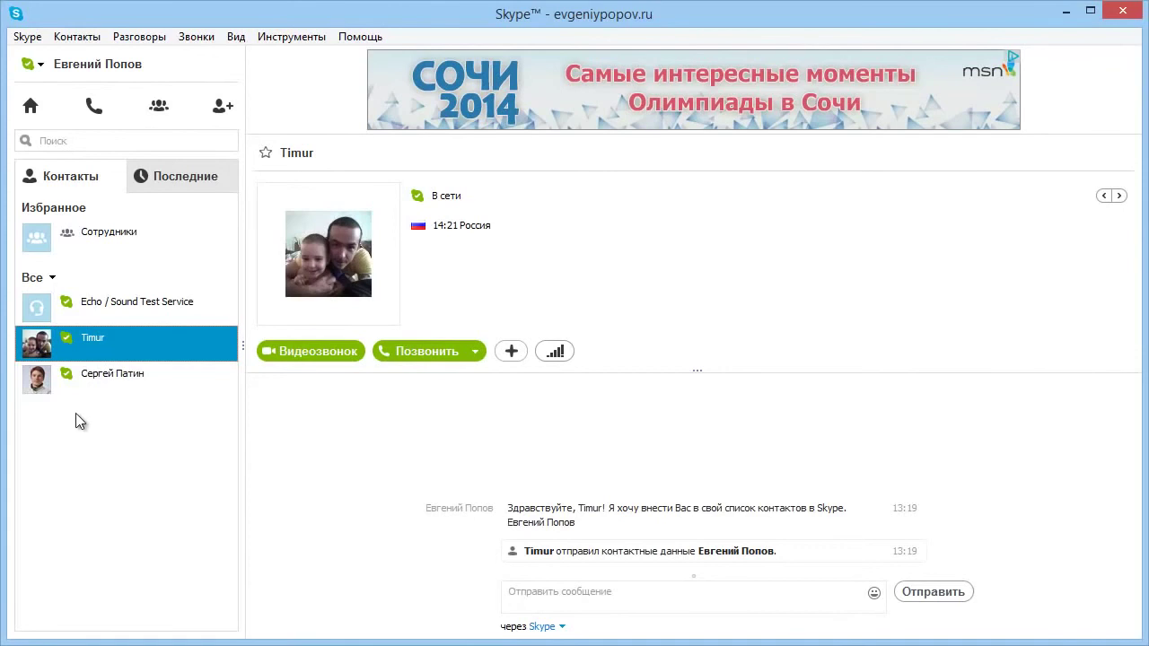
Check the members of the "Сотрудники" list, and return to the view of all contacts.
click(51, 279)
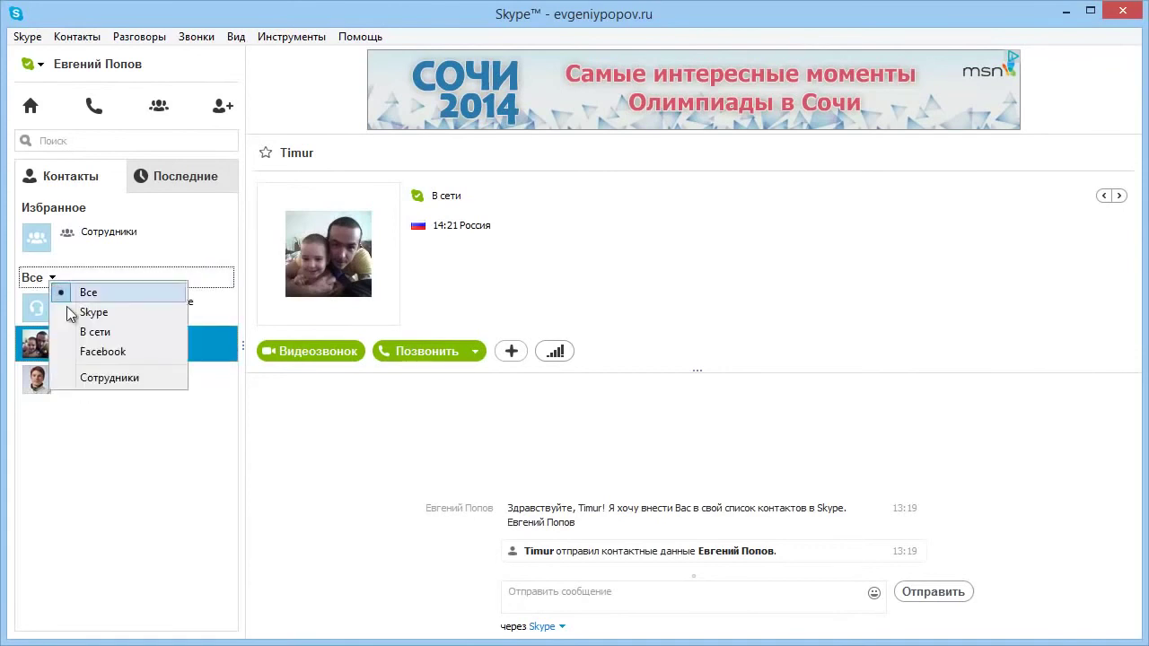
click(104, 380)
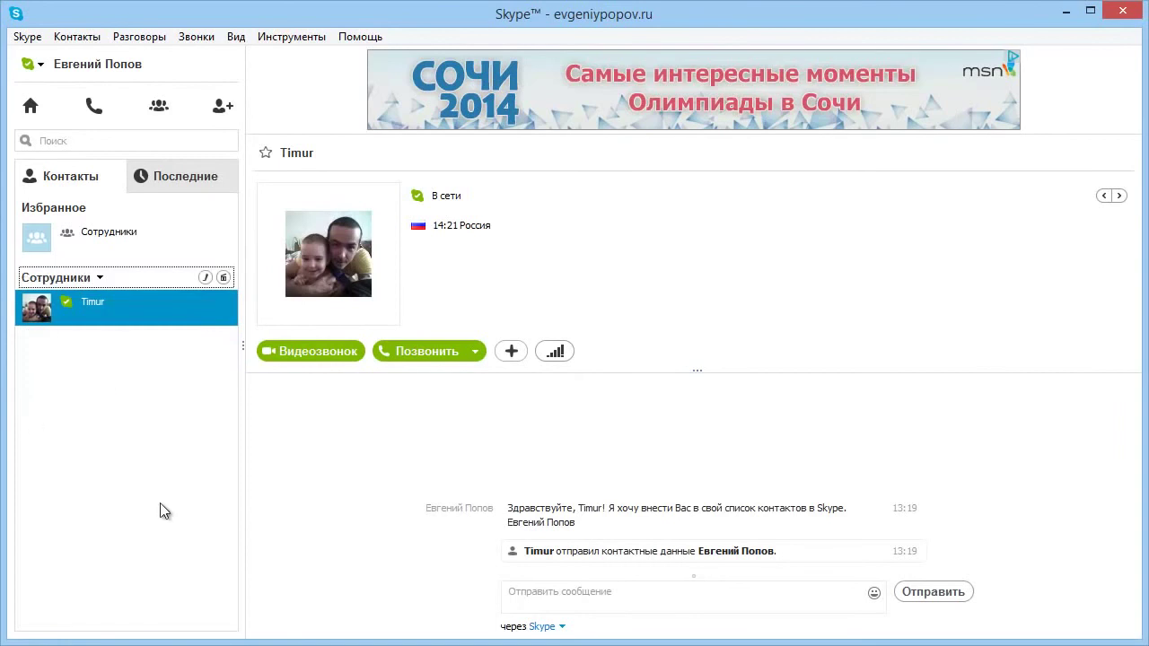
click(98, 279)
click(139, 300)
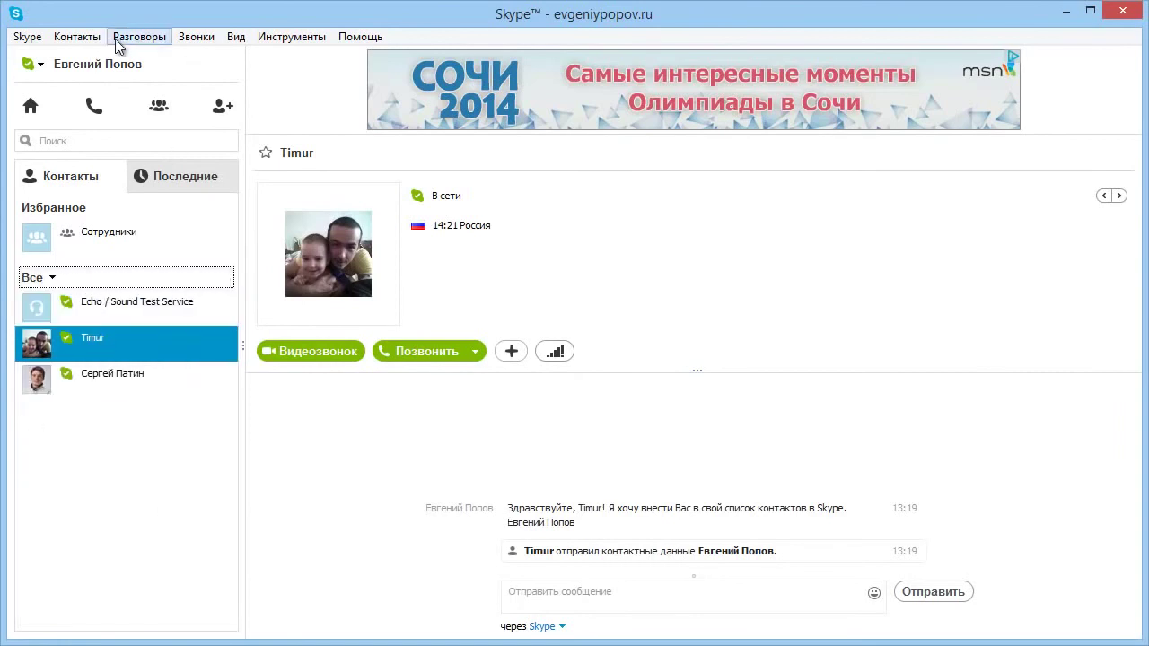
Create a second contact list named "Фрилансеры".
click(77, 37)
mouse_move(269, 123)
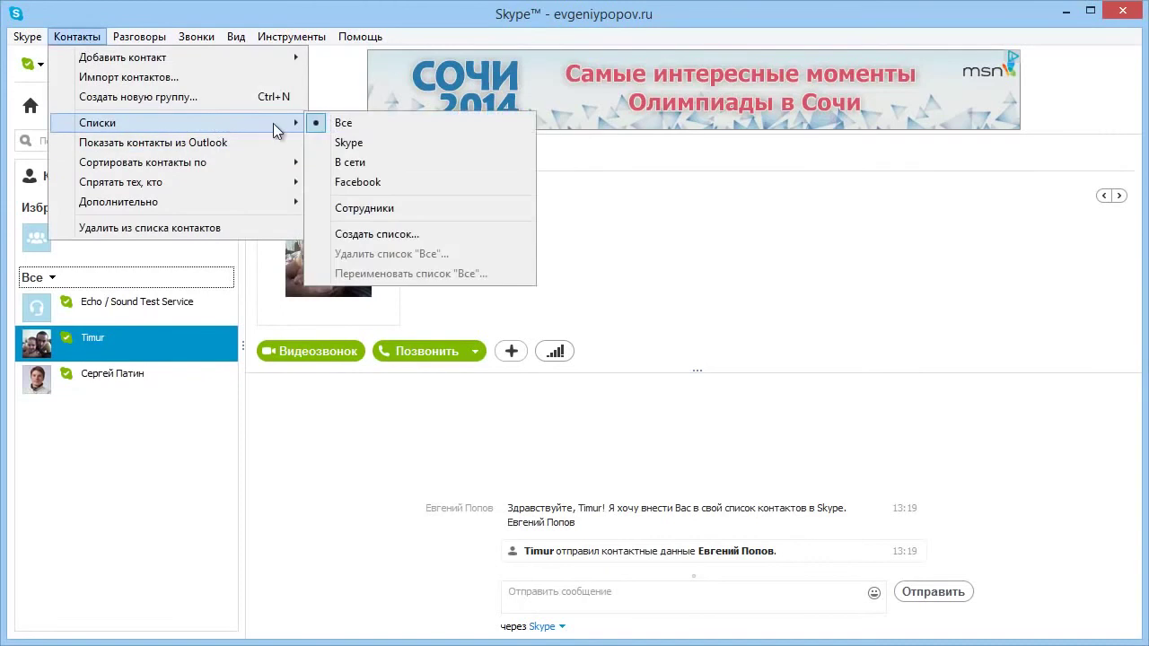
click(359, 234)
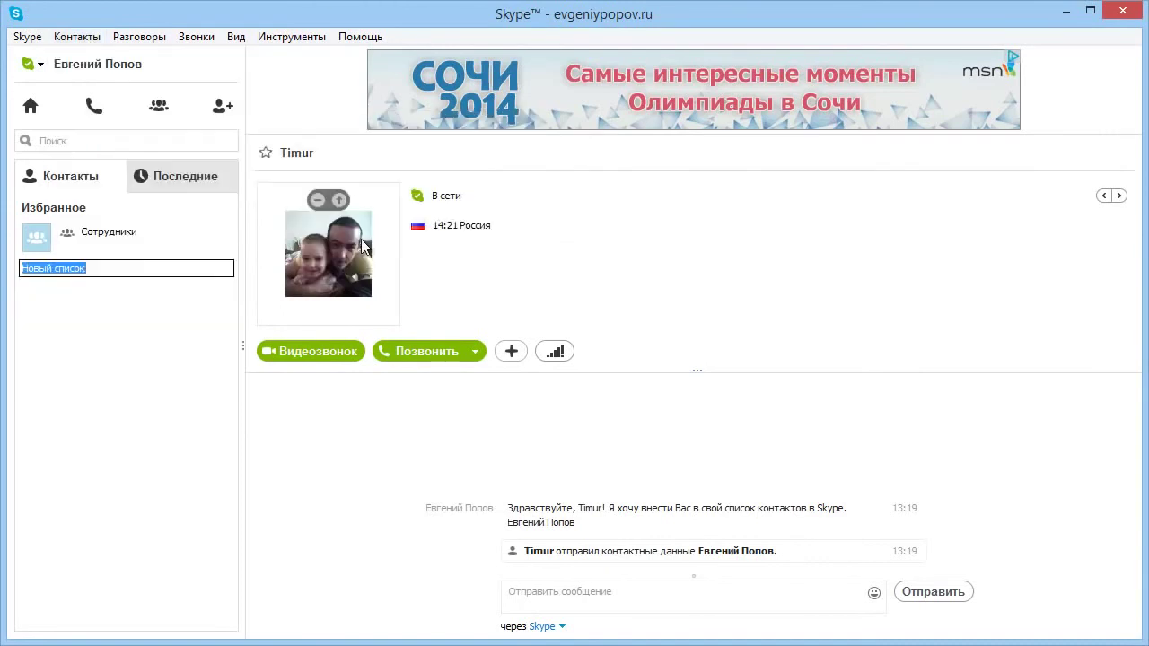
text(Фрилансеры)
key(Return)
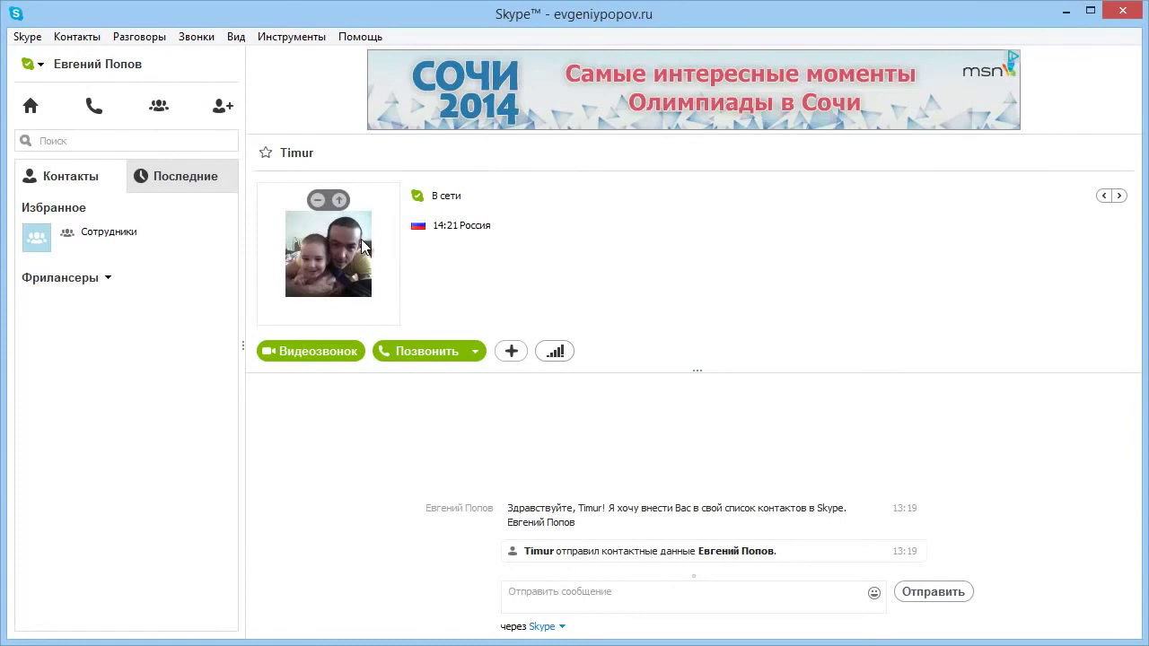
Show all contacts and add the last contact to the "Фрилансеры" list.
click(107, 278)
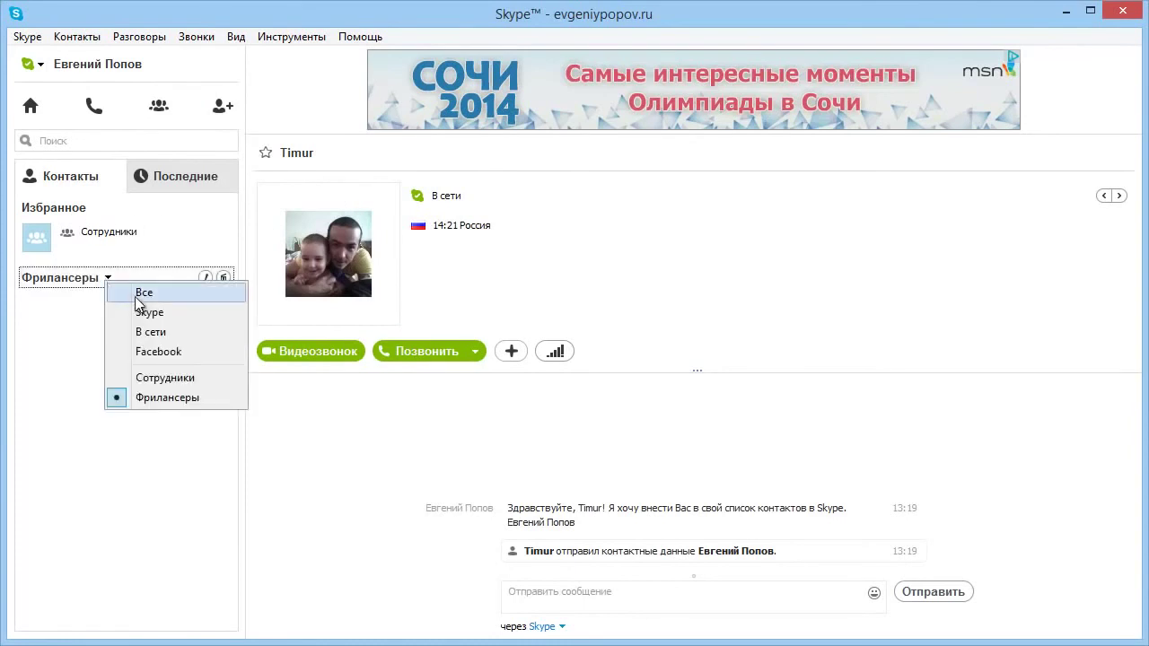
click(136, 300)
right_click(85, 381)
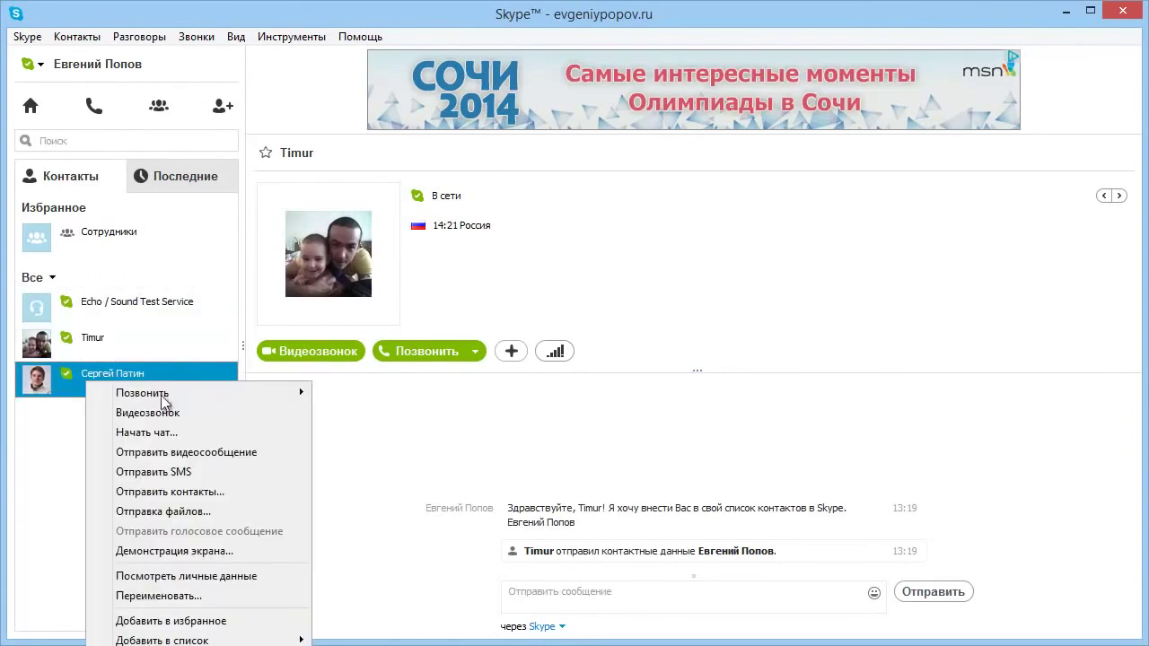
mouse_move(263, 640)
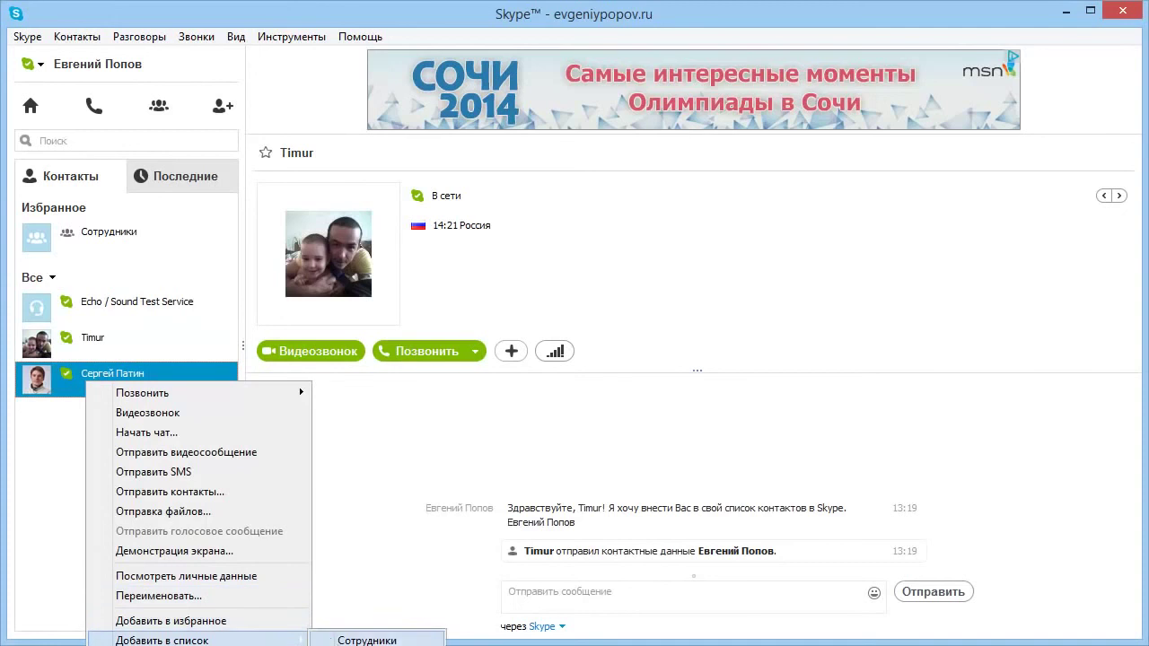
click(366, 640)
Check the members of the "Фрилансеры" list and of the "Сотрудники" list.
click(51, 274)
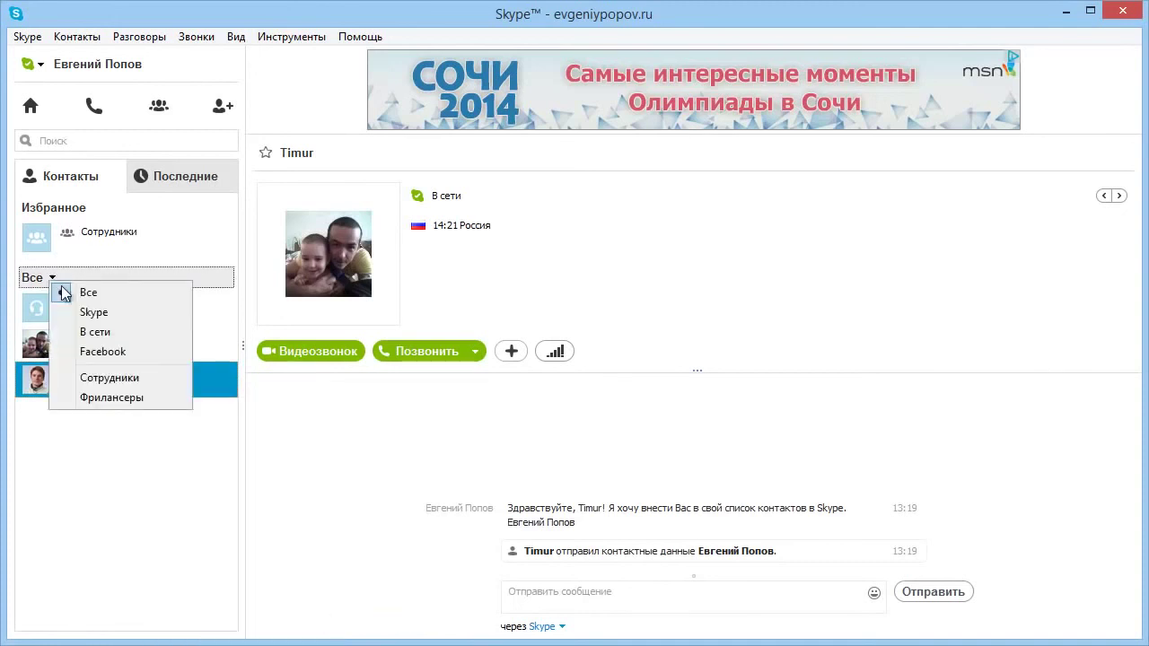
click(100, 397)
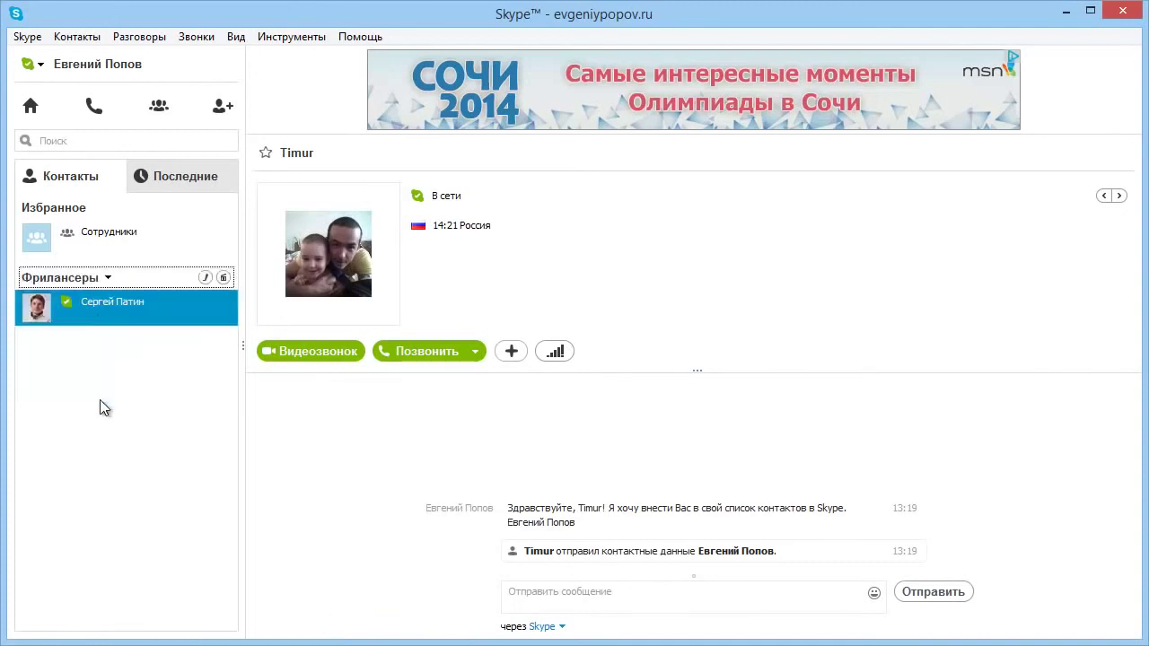
click(99, 281)
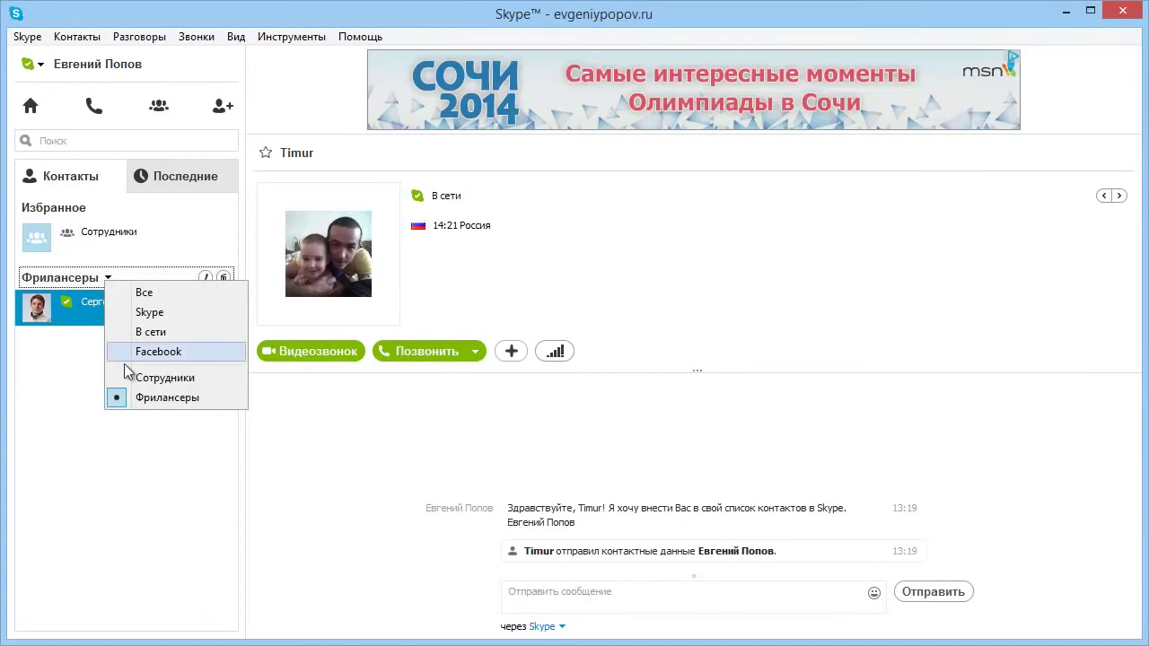
click(146, 377)
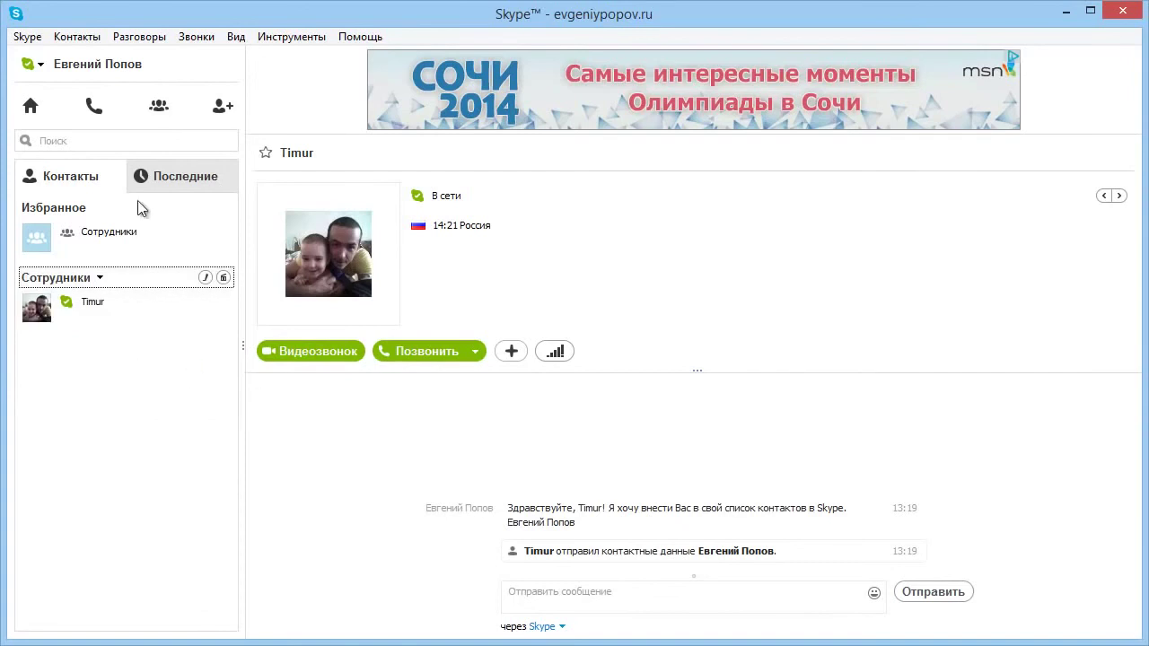
Delete the displayed "Сотрудники" contact list, keeping the favourite group of the same name.
click(77, 37)
mouse_move(225, 127)
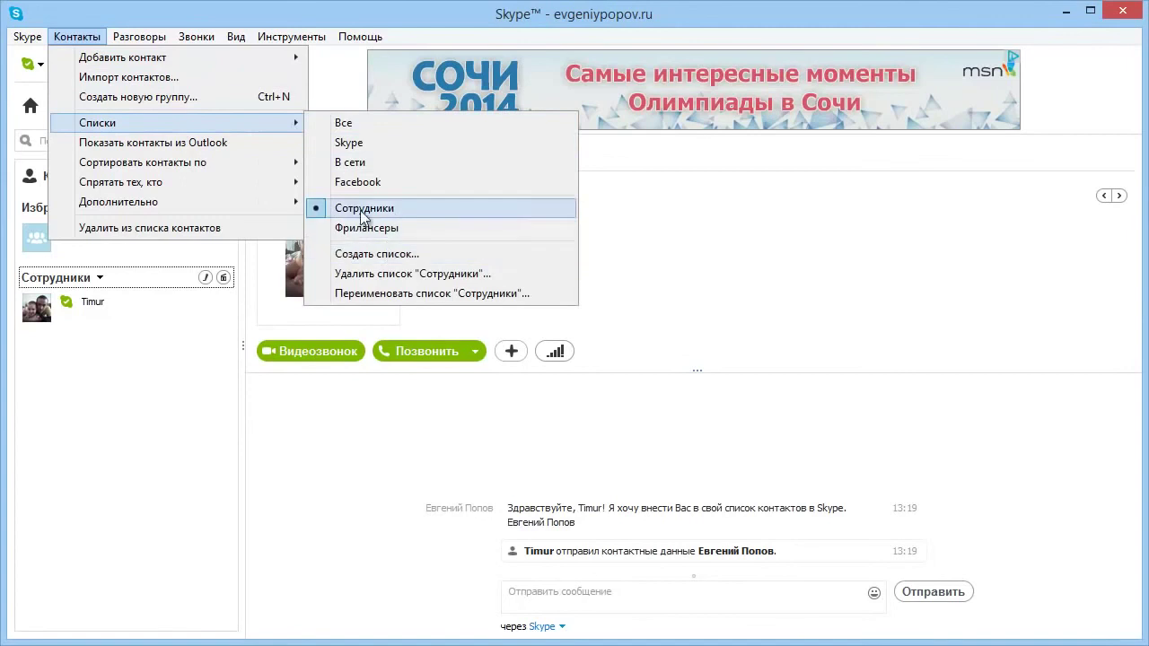
click(372, 275)
click(743, 473)
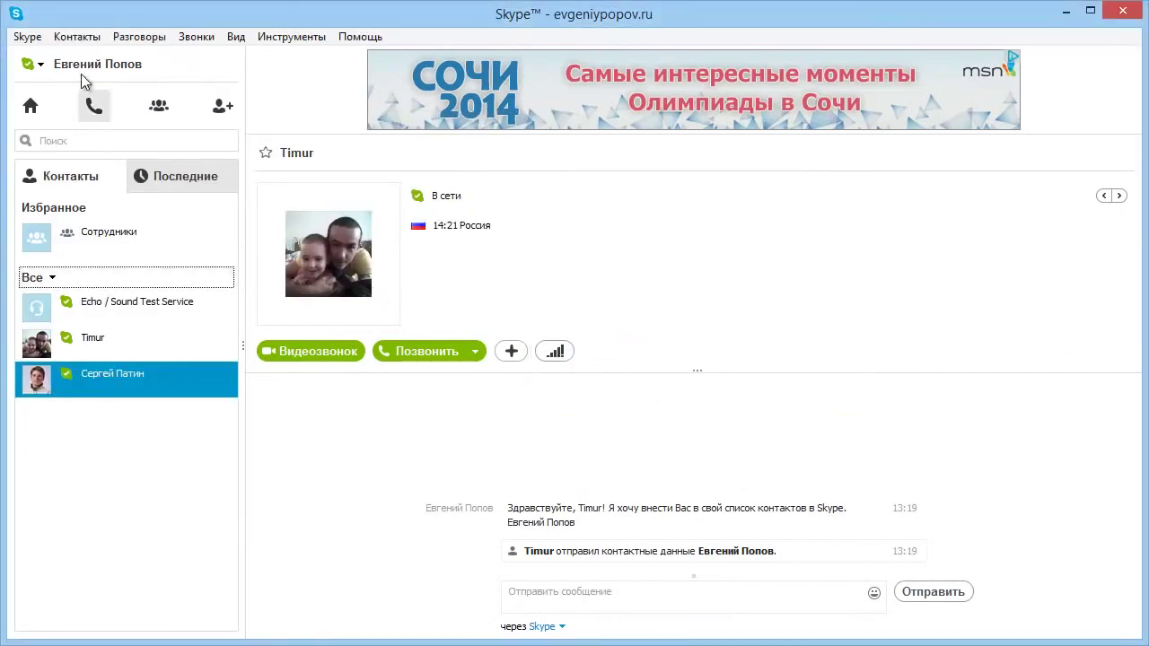
Display the "Фрилансеры" contact list and delete it.
click(88, 38)
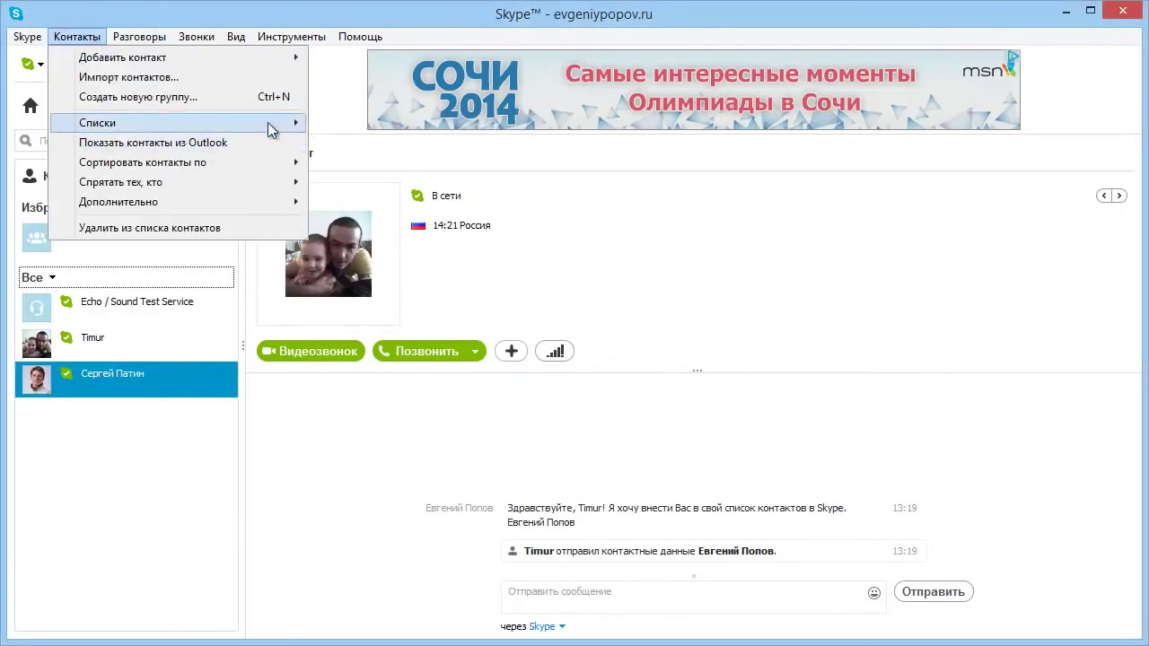
mouse_move(295, 120)
click(385, 213)
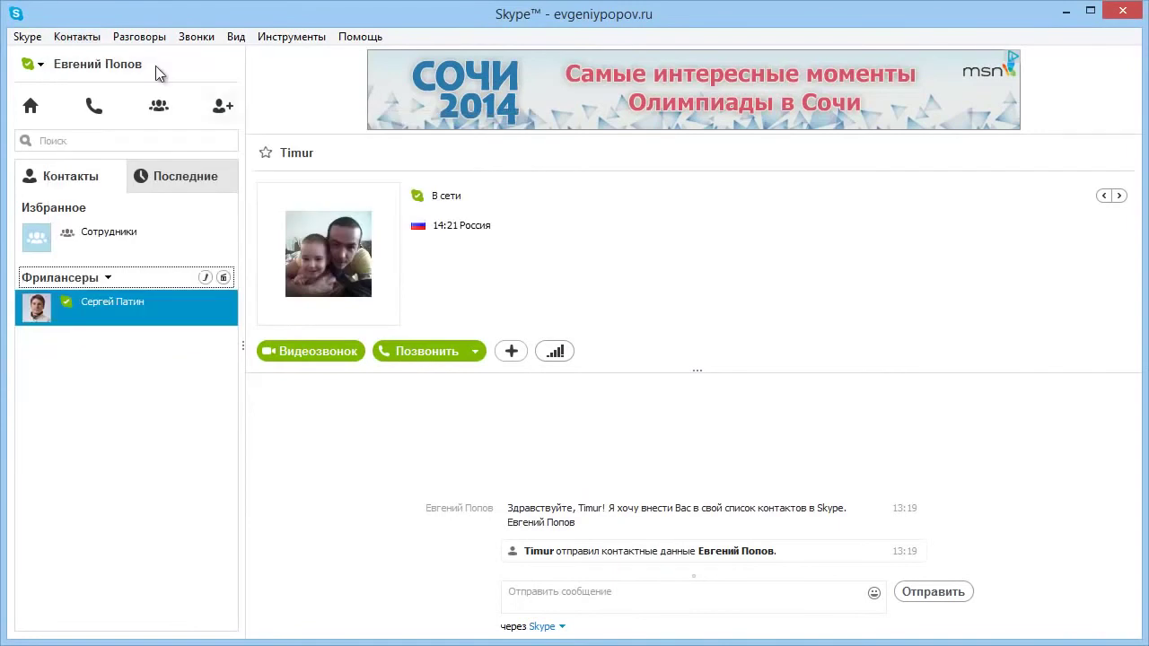
click(77, 38)
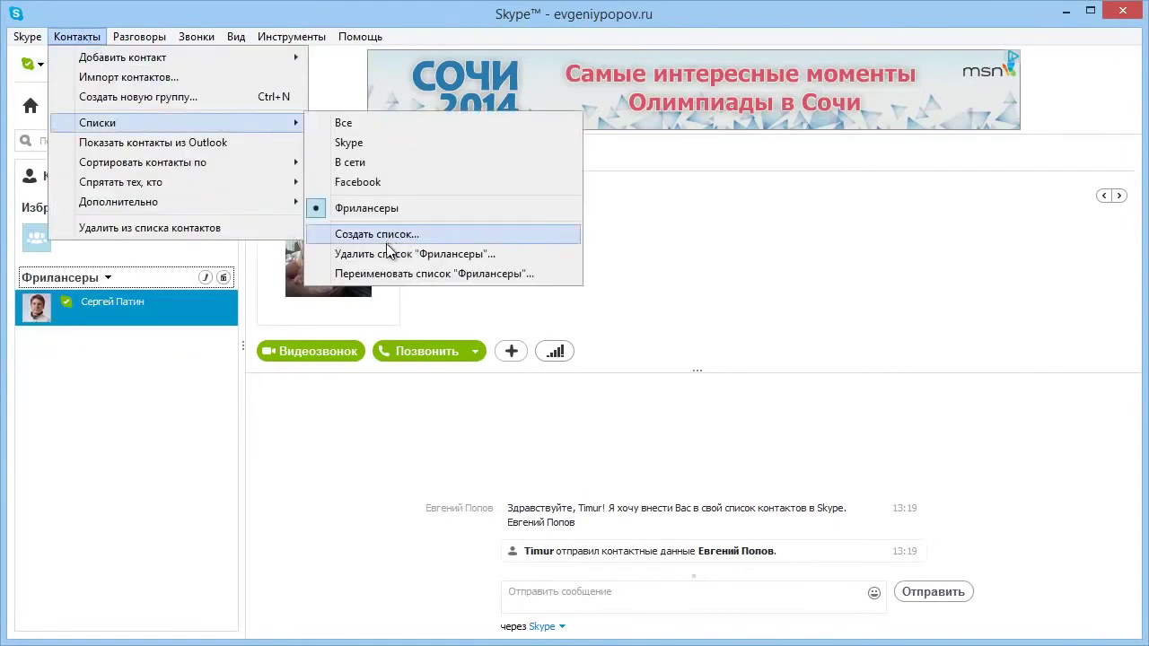
click(392, 254)
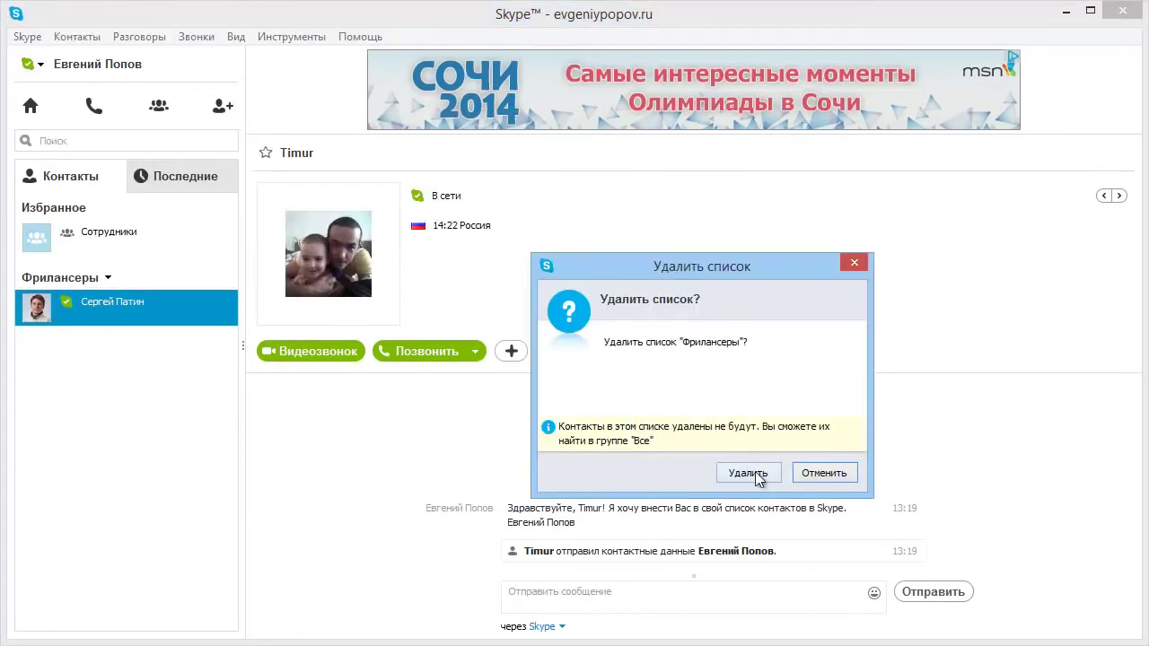
click(746, 470)
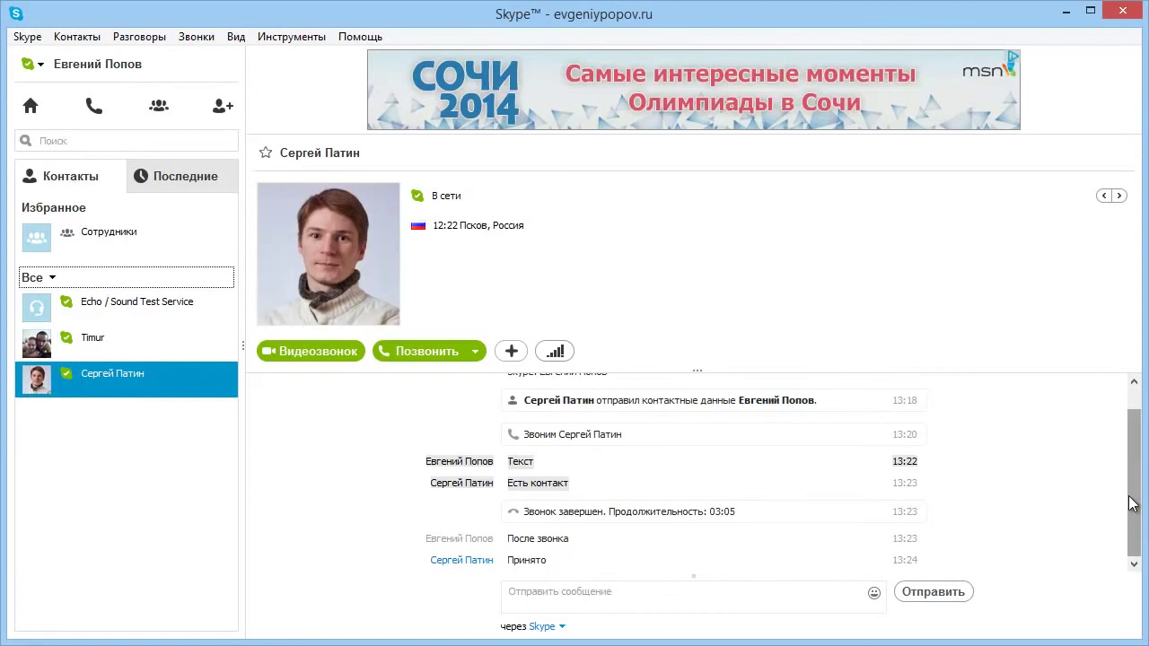
click(547, 596)
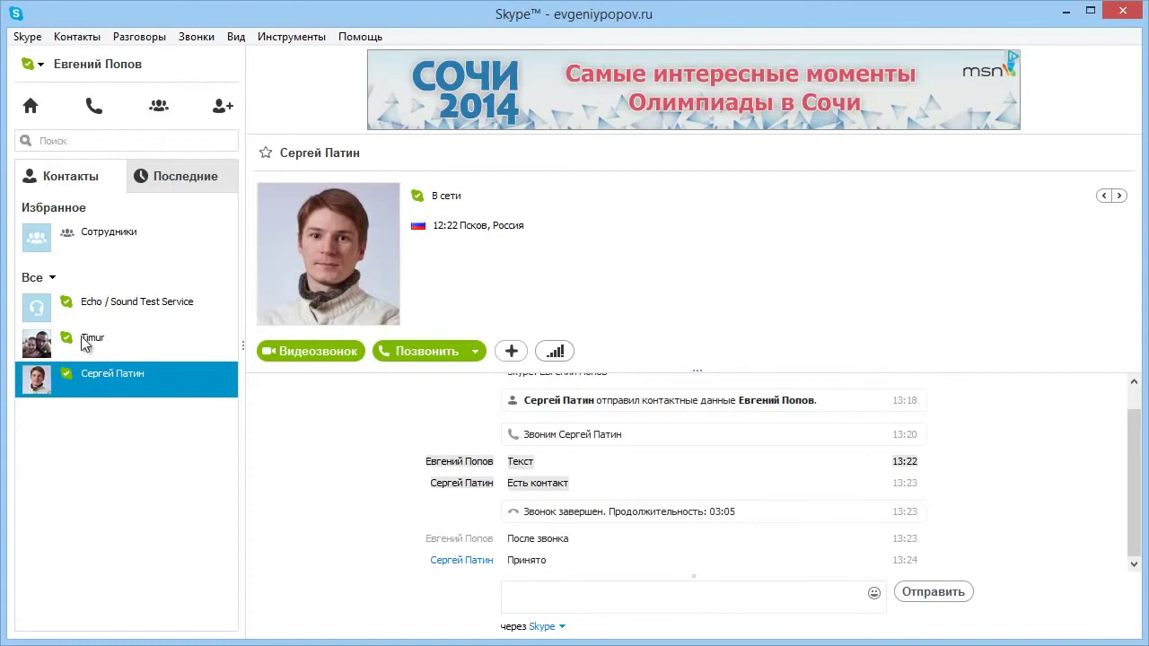
Send the contact directly above the selected one as contact details in the open conversation.
drag(85, 343, 589, 591)
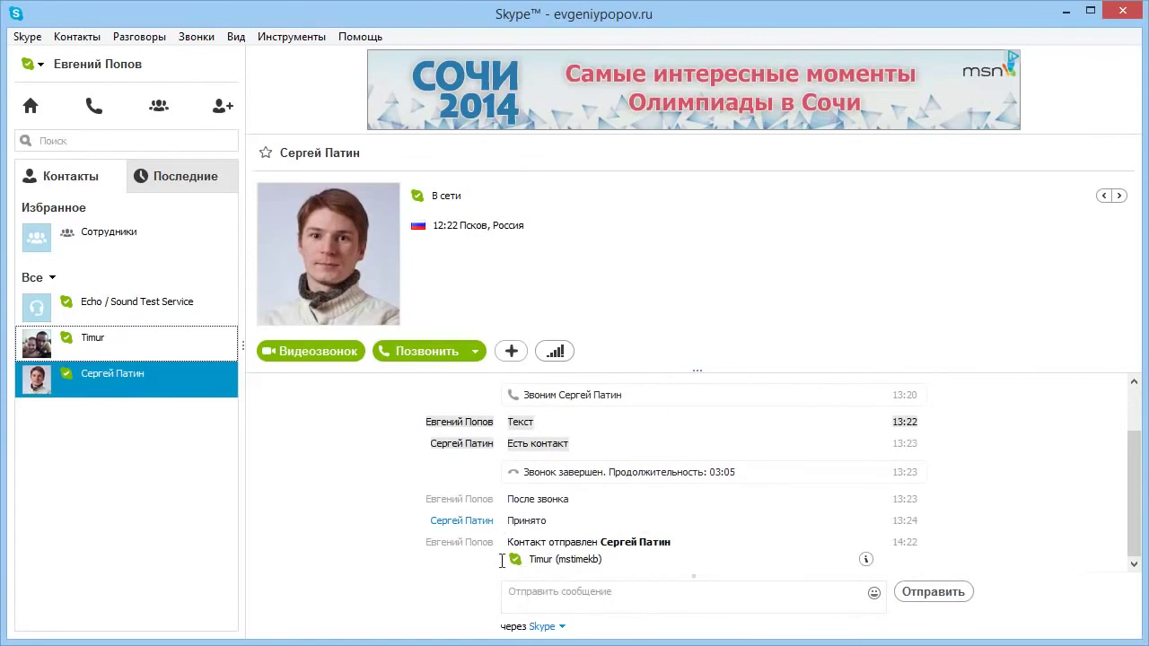
click(610, 560)
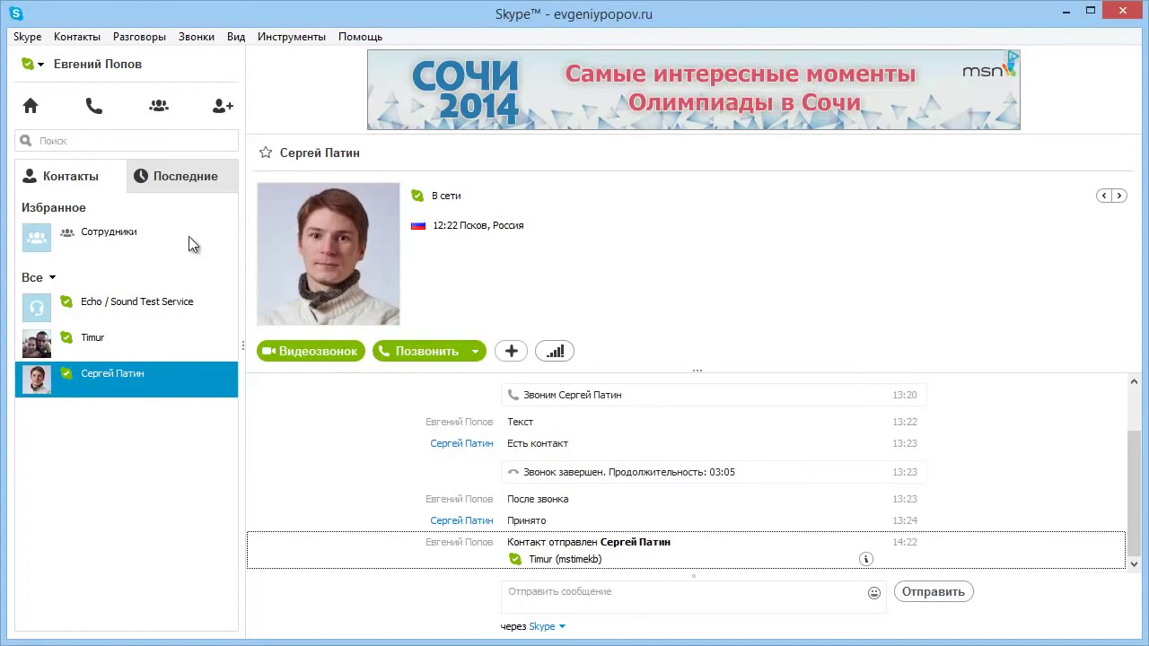
View the phone dialler and the Skype home page, and look over the available network status options.
click(94, 107)
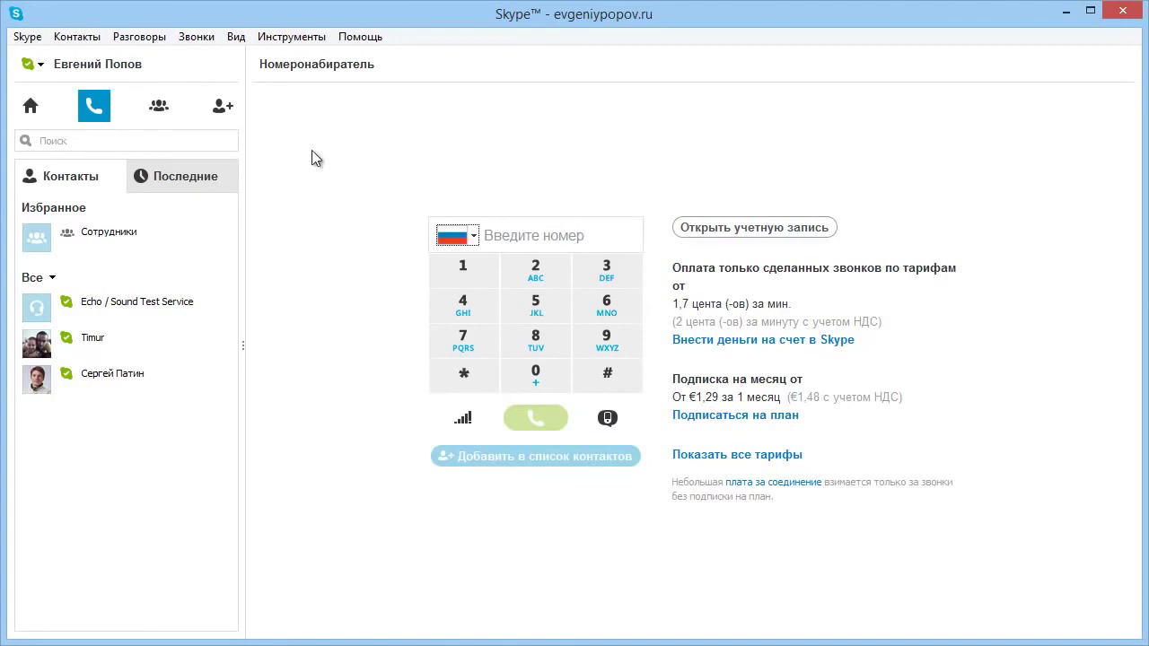
click(34, 108)
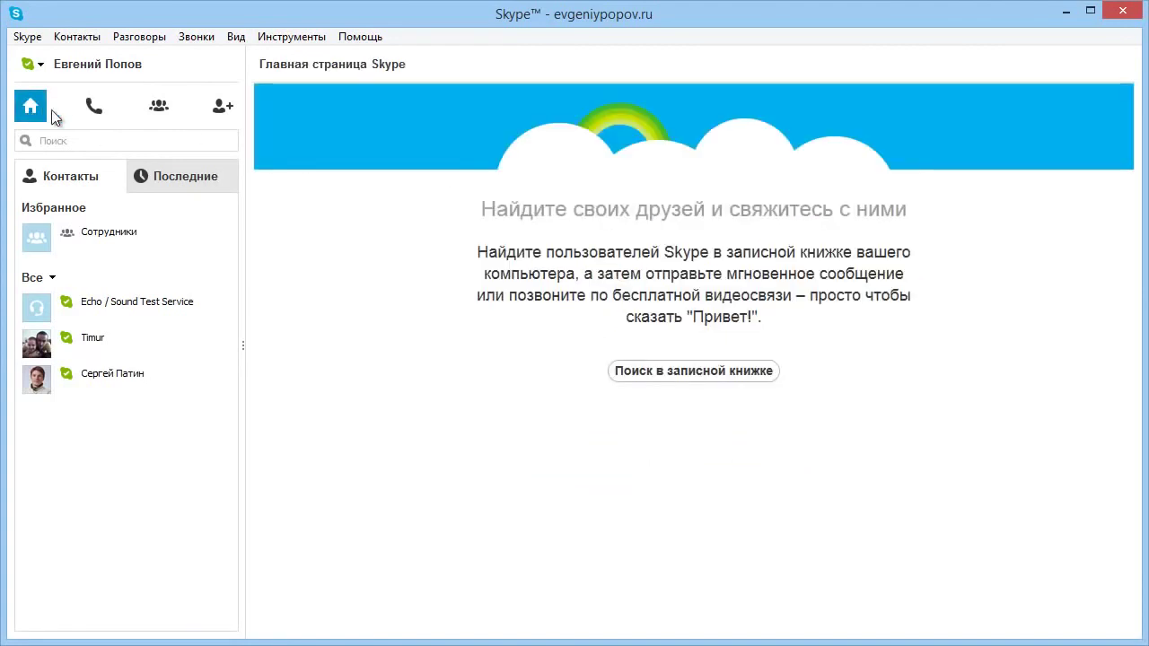
click(28, 36)
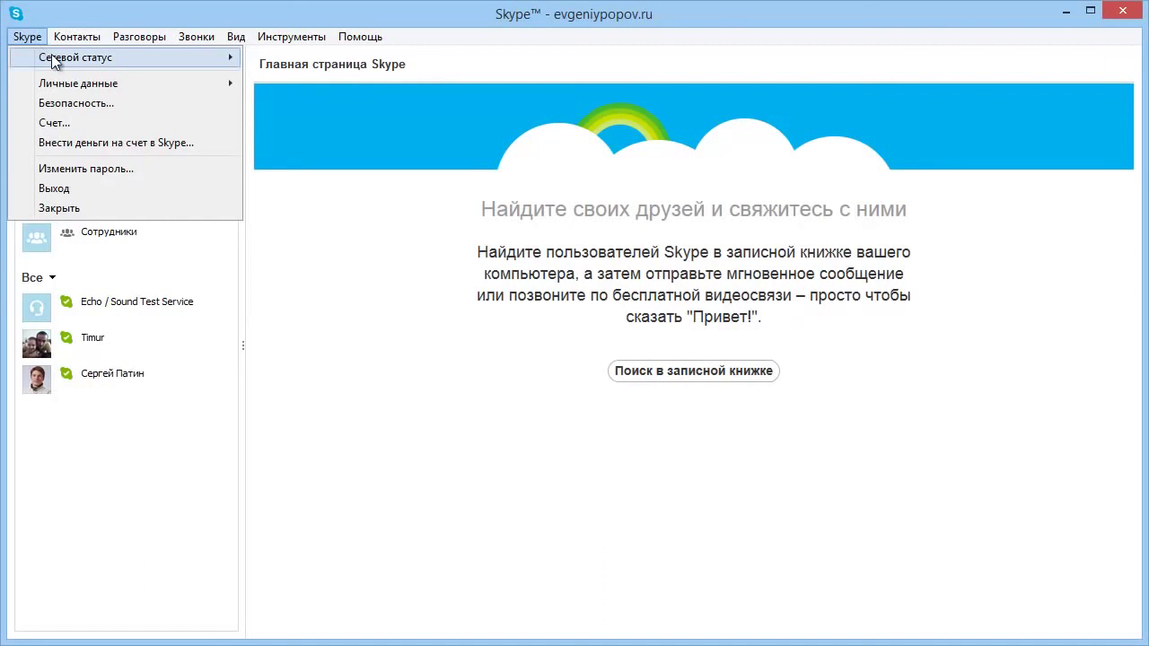
mouse_move(54, 60)
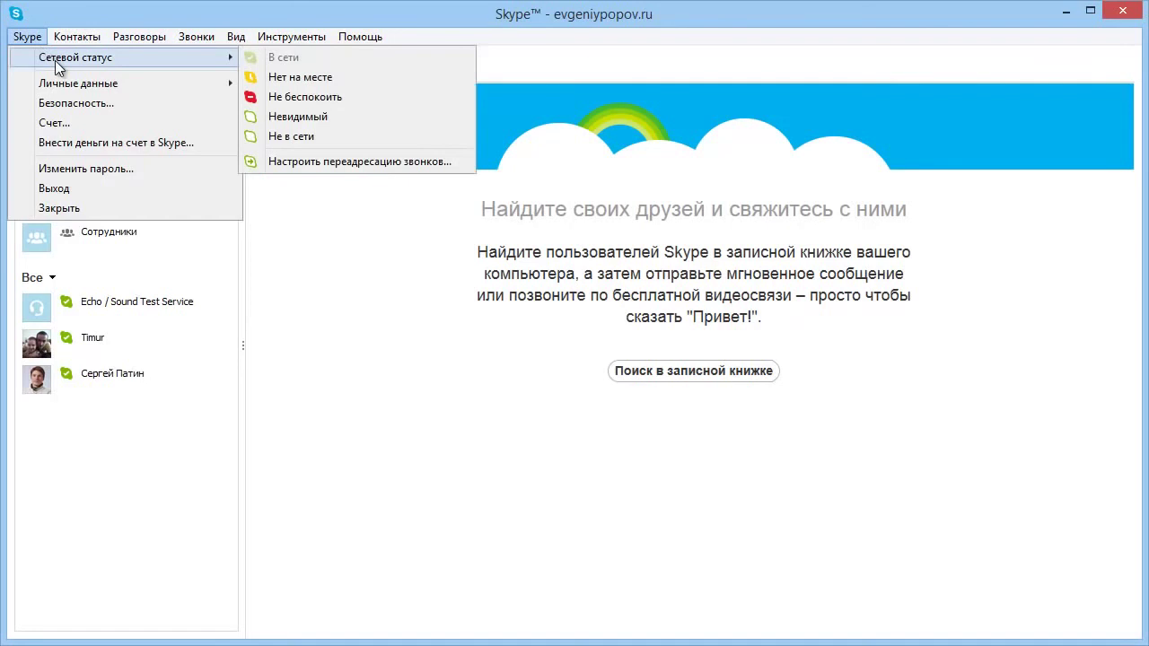
click(156, 457)
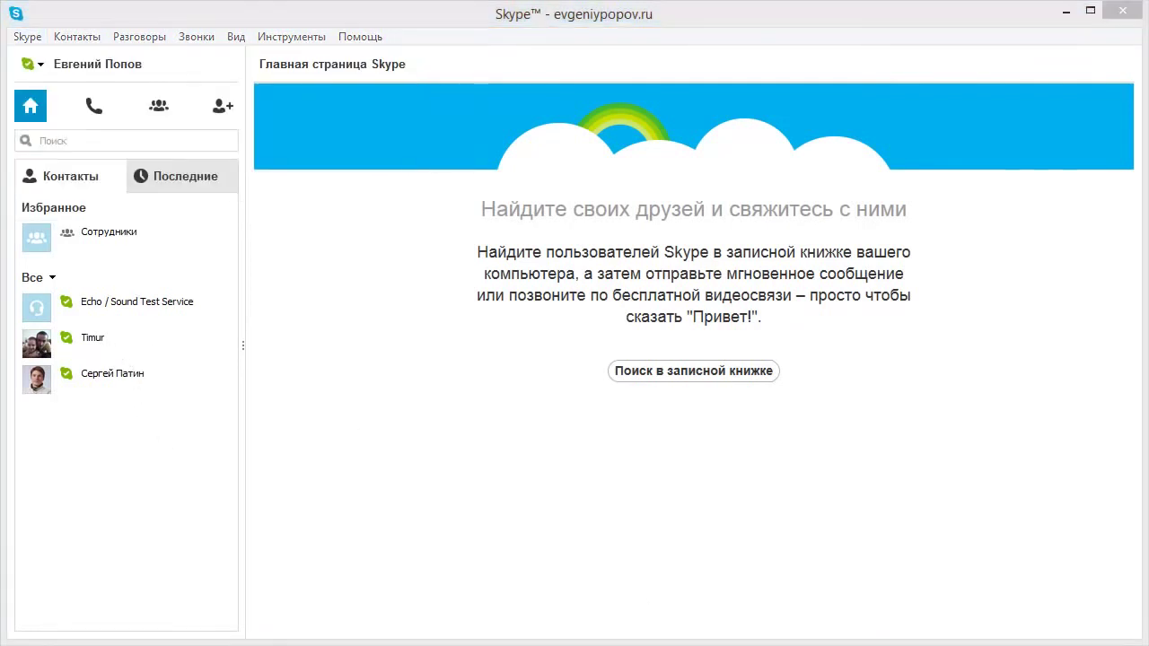
drag(10, 48, 146, 85)
Set the network status to "Не беспокоить" and accept the warning about muted notifications.
click(41, 65)
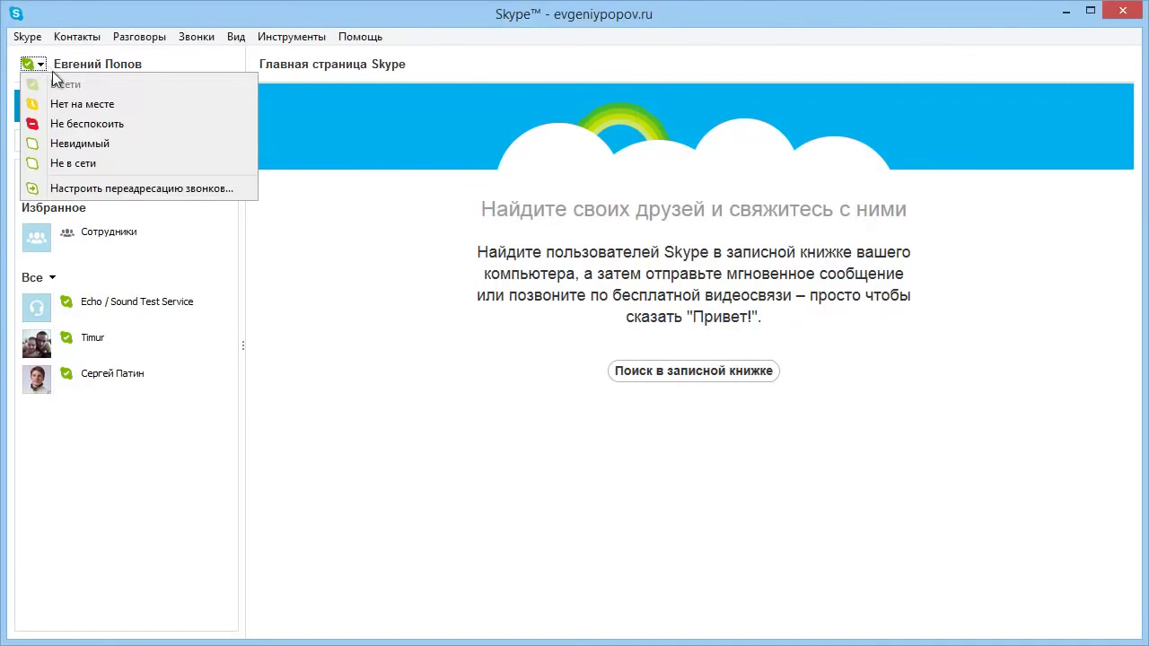
click(65, 125)
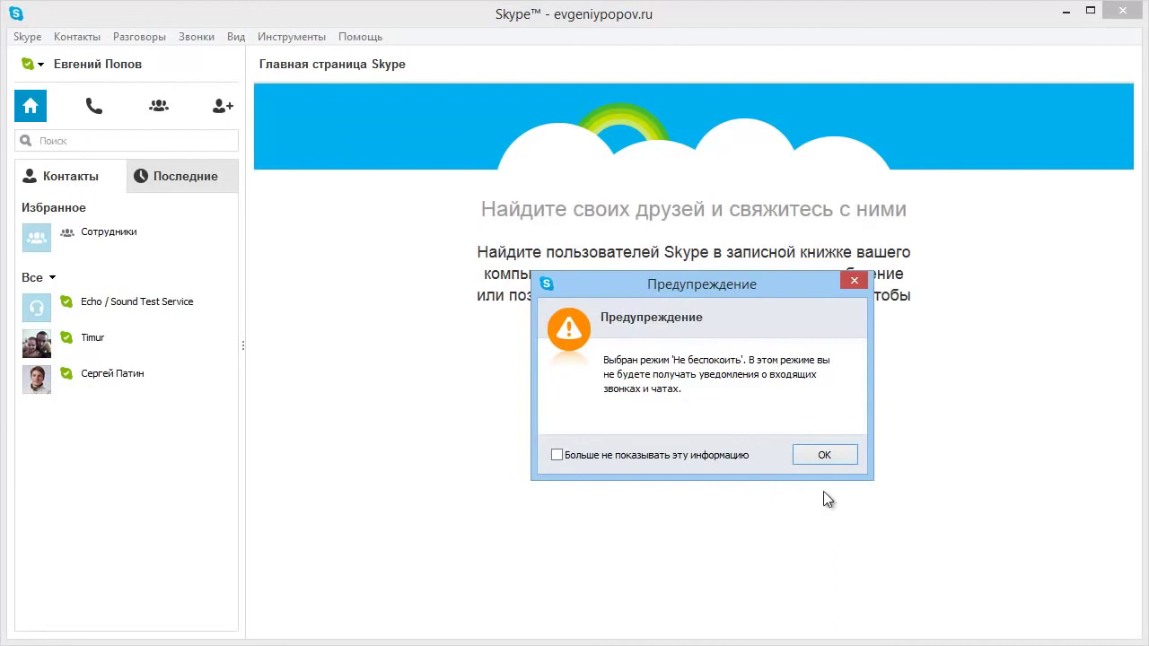
click(832, 456)
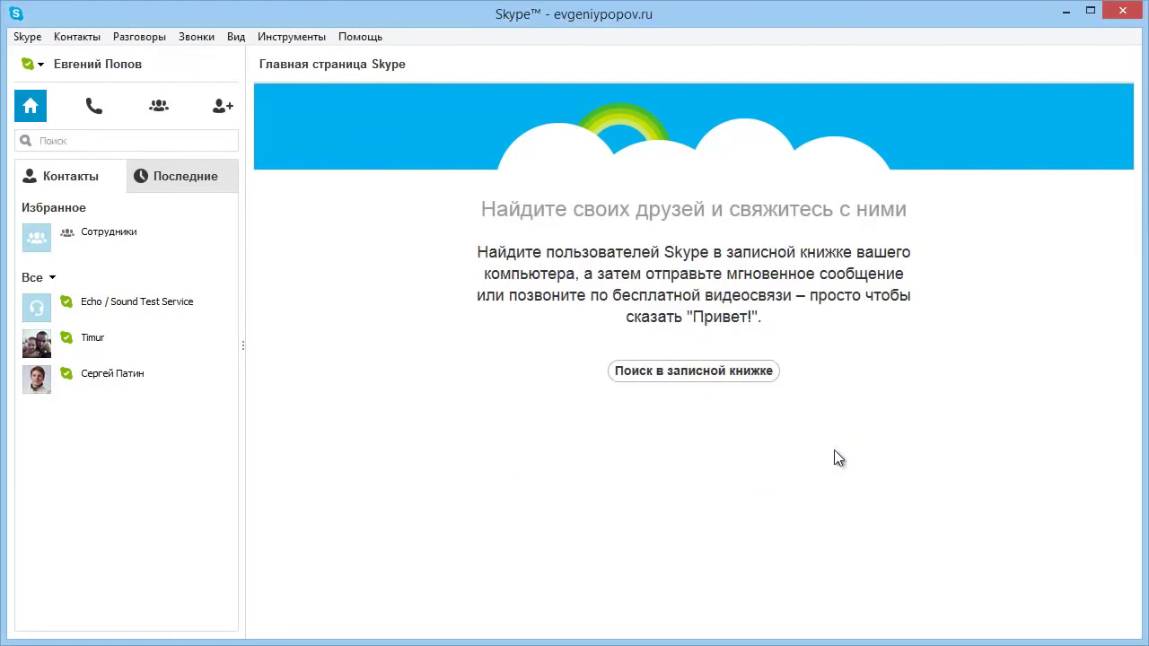
Change the network status to "Невидимый" and after that to "Не в сети".
click(40, 63)
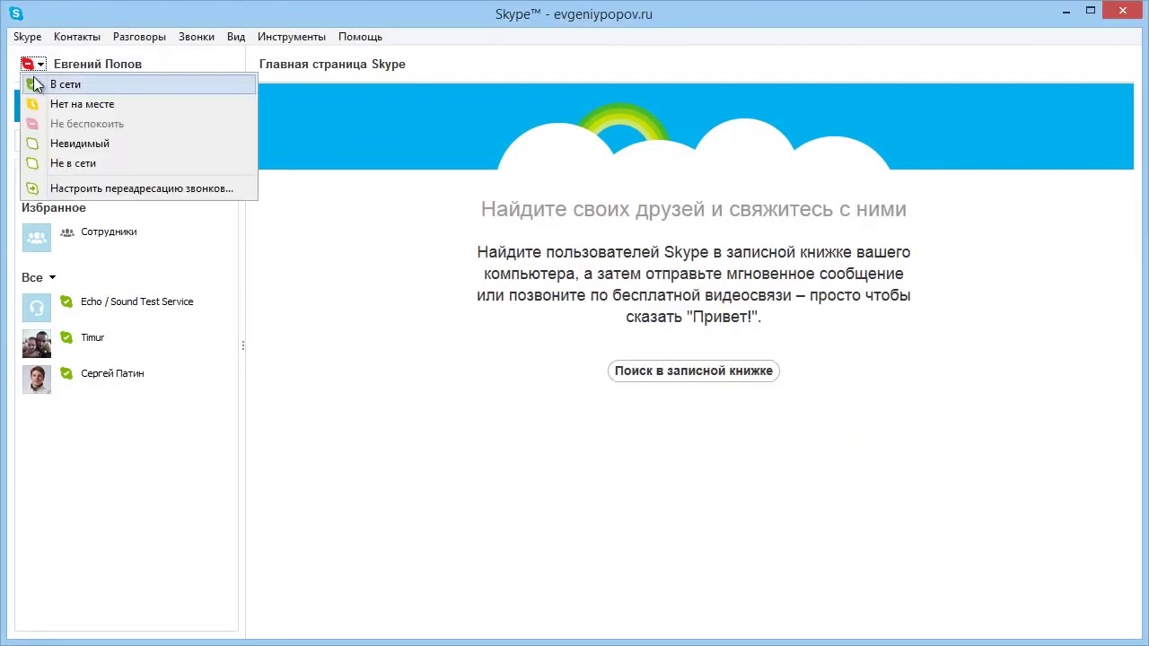
click(65, 144)
click(42, 62)
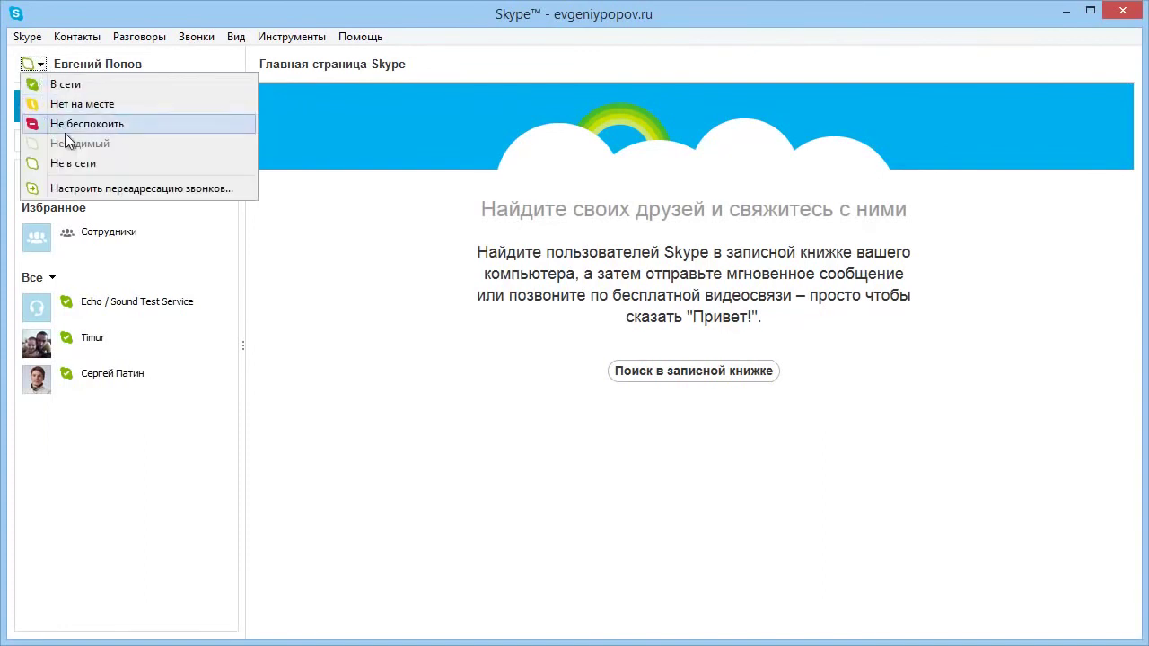
click(76, 164)
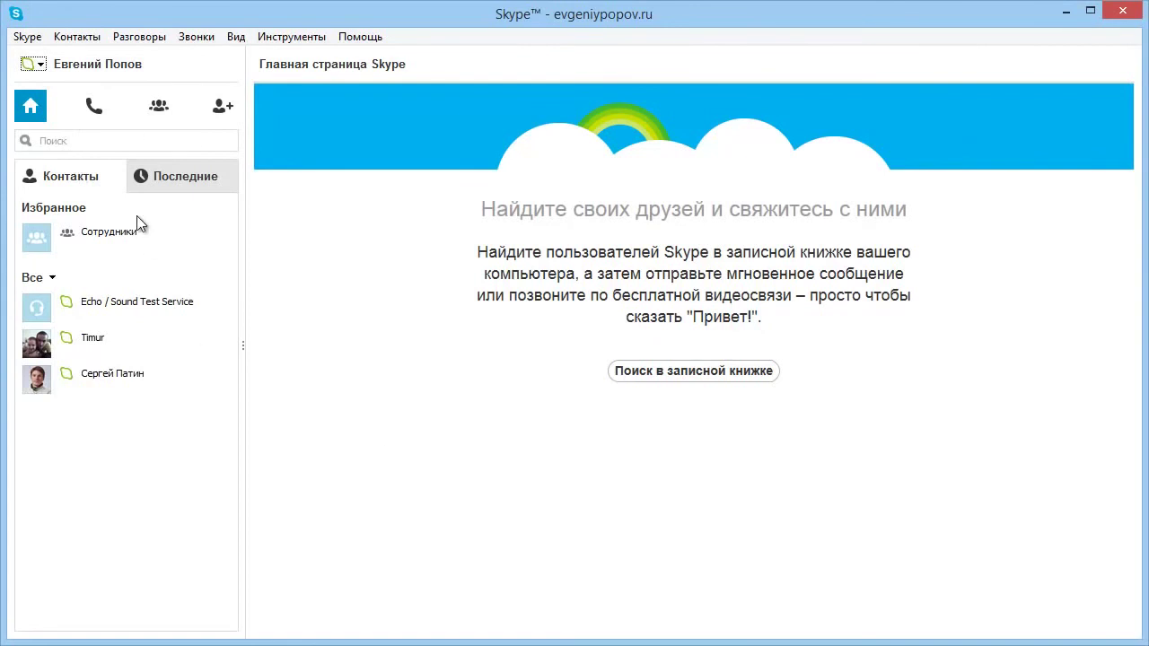
Toggle the network status once more to "Невидимый" and back to "Не в сети" to compare both modes.
click(41, 65)
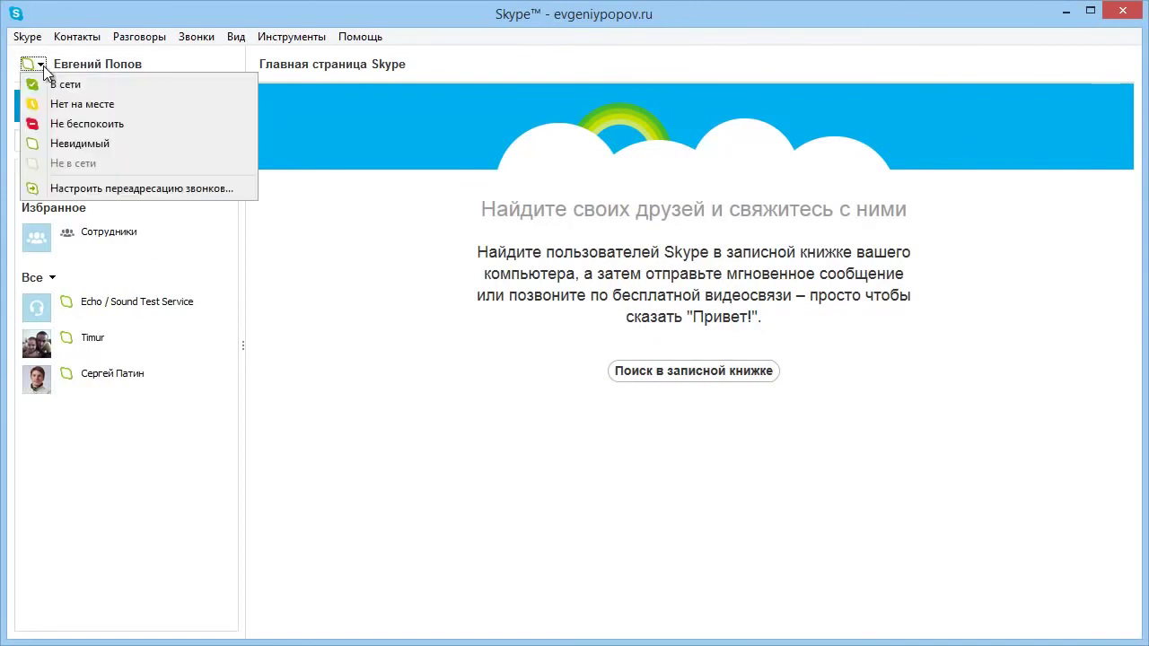
click(68, 142)
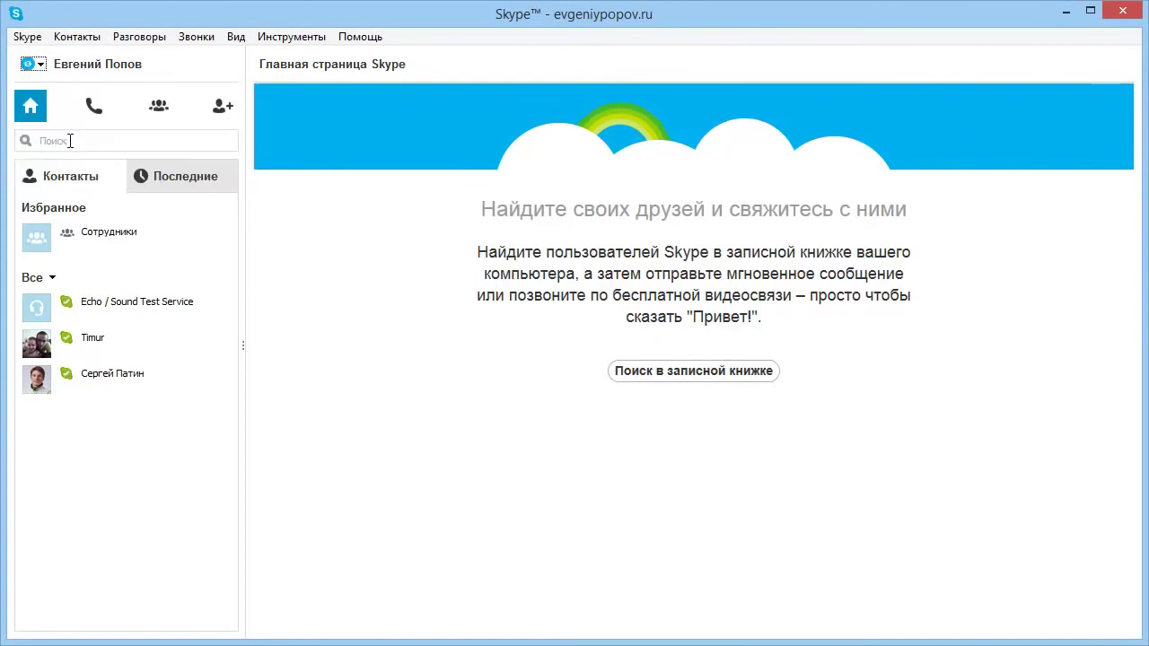
click(39, 65)
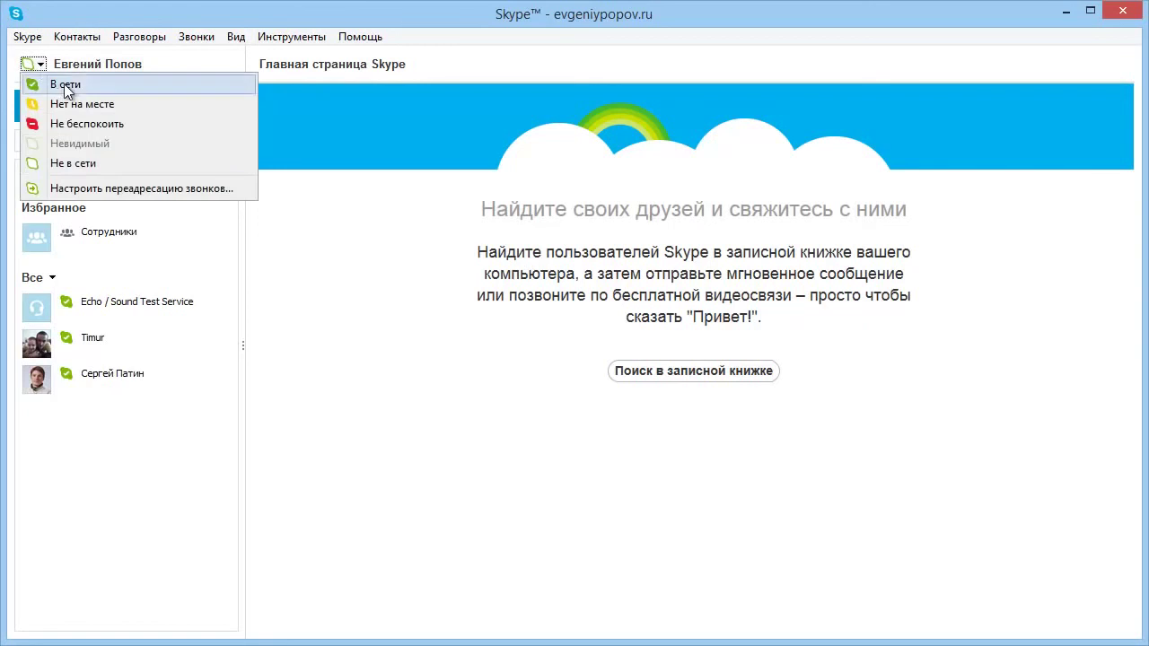
click(77, 165)
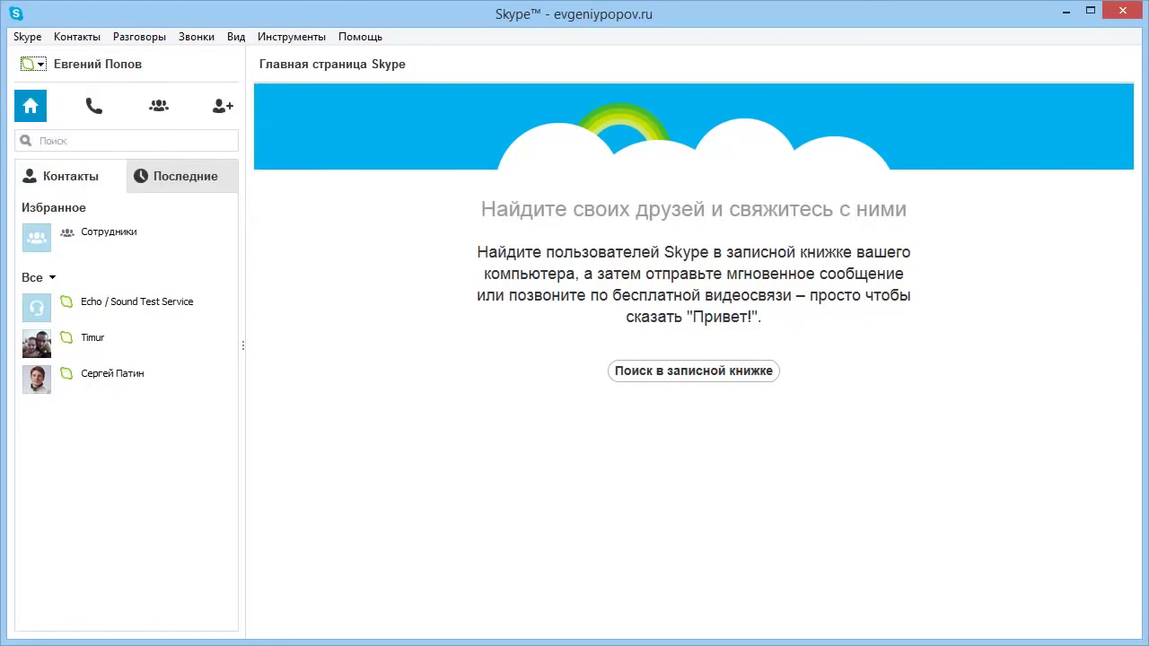
Leave offline mode by switching the network status to "Невидимый".
mouse_move(24, 275)
mouse_down()
mouse_move(215, 410)
mouse_move(214, 422)
mouse_up()
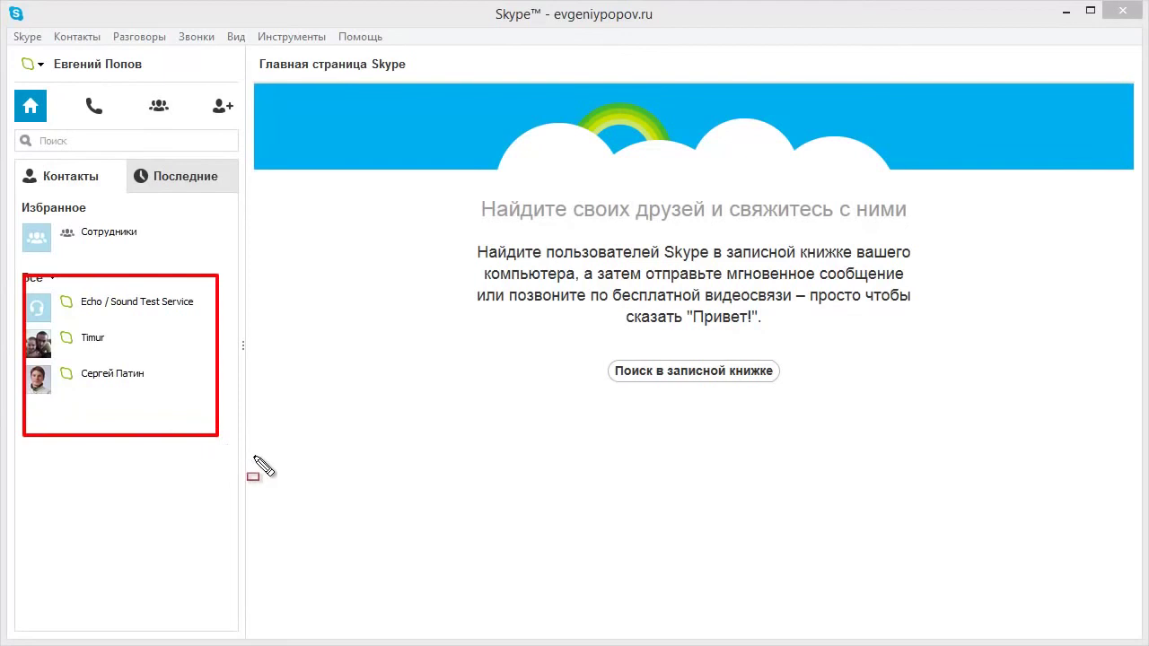
key(Escape)
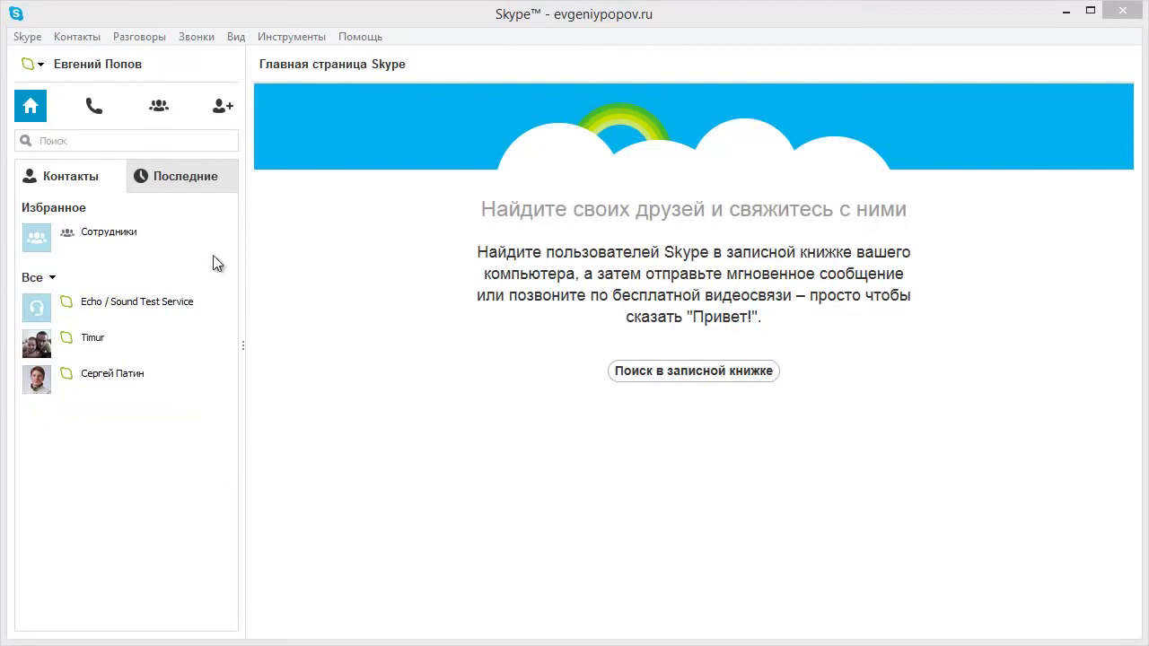
click(32, 64)
click(60, 145)
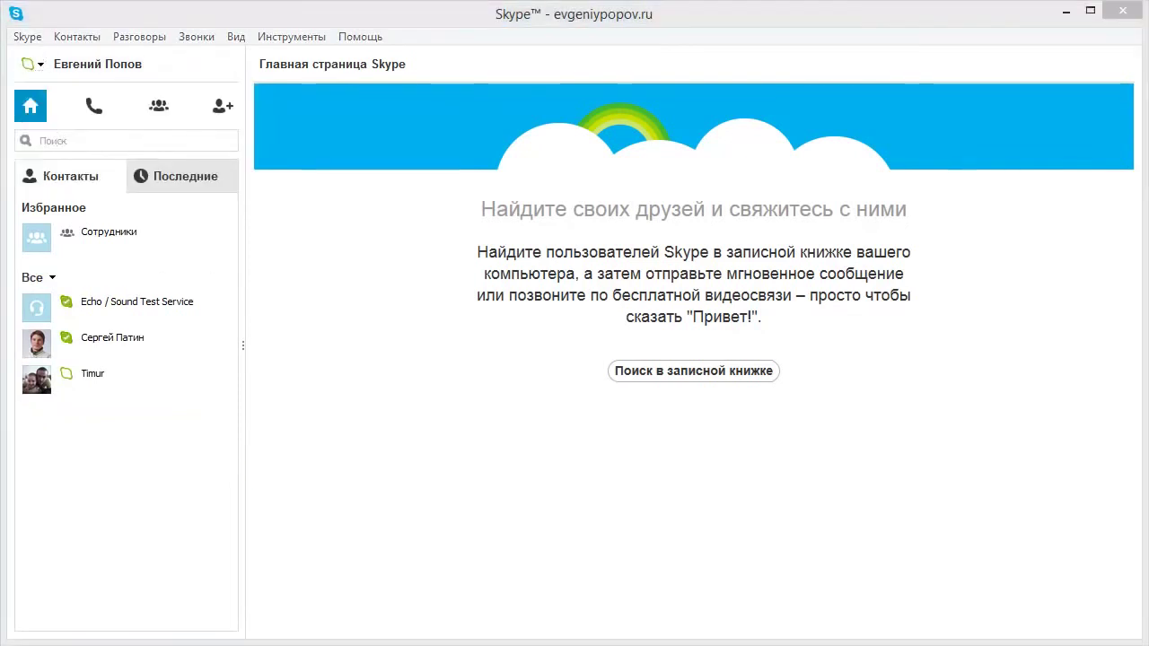
mouse_move(45, 277)
mouse_down()
mouse_move(161, 318)
mouse_move(213, 314)
mouse_up()
drag(49, 319, 168, 354)
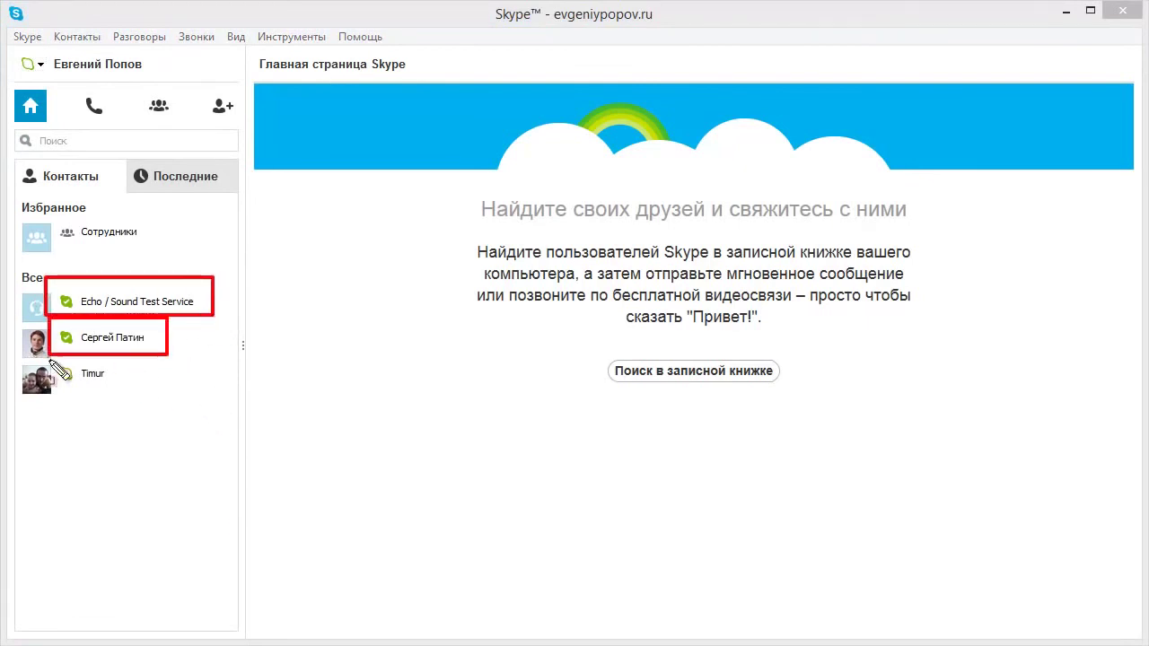
key(Escape)
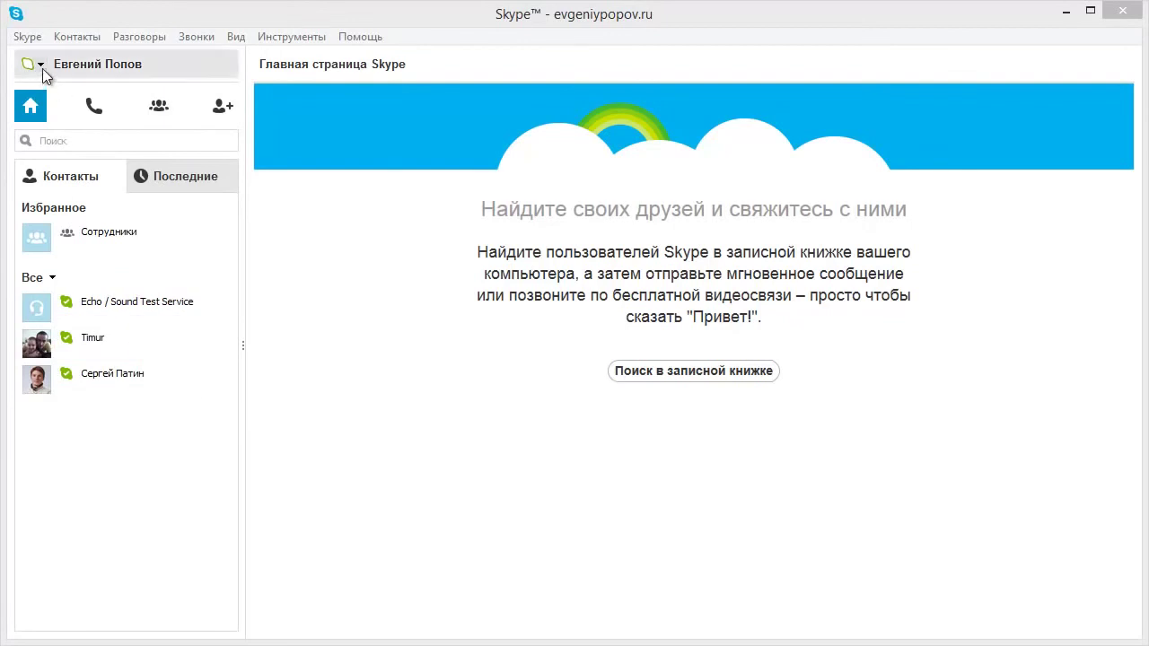
Try the network status "Нет на месте" and set it back to "В сети".
click(42, 68)
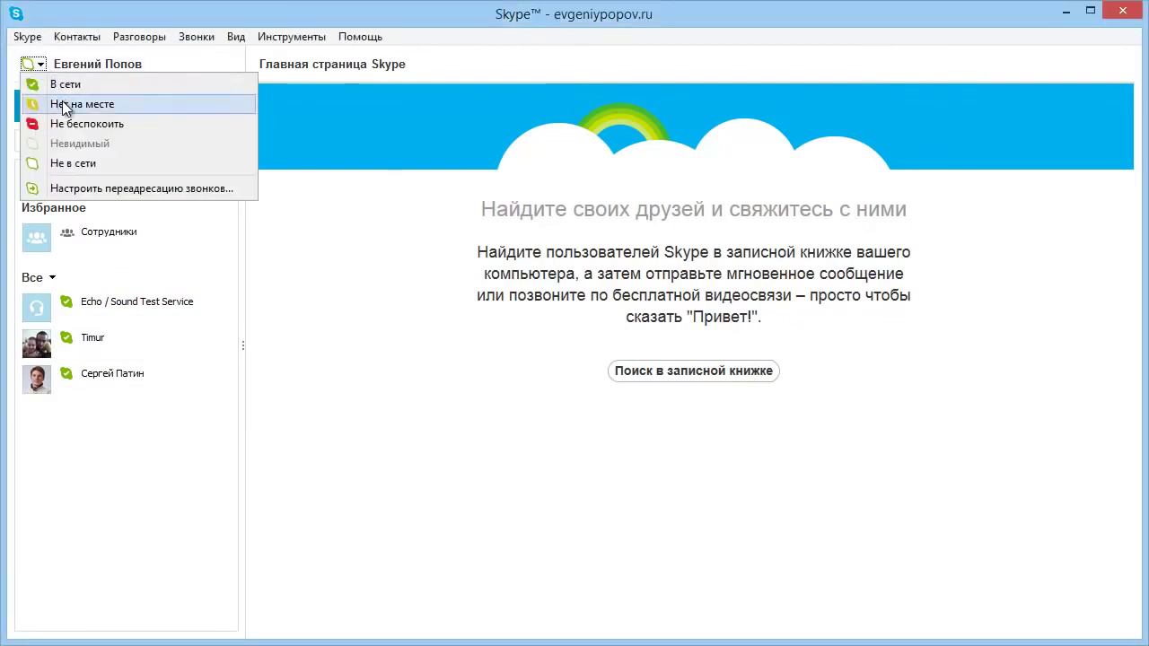
click(64, 105)
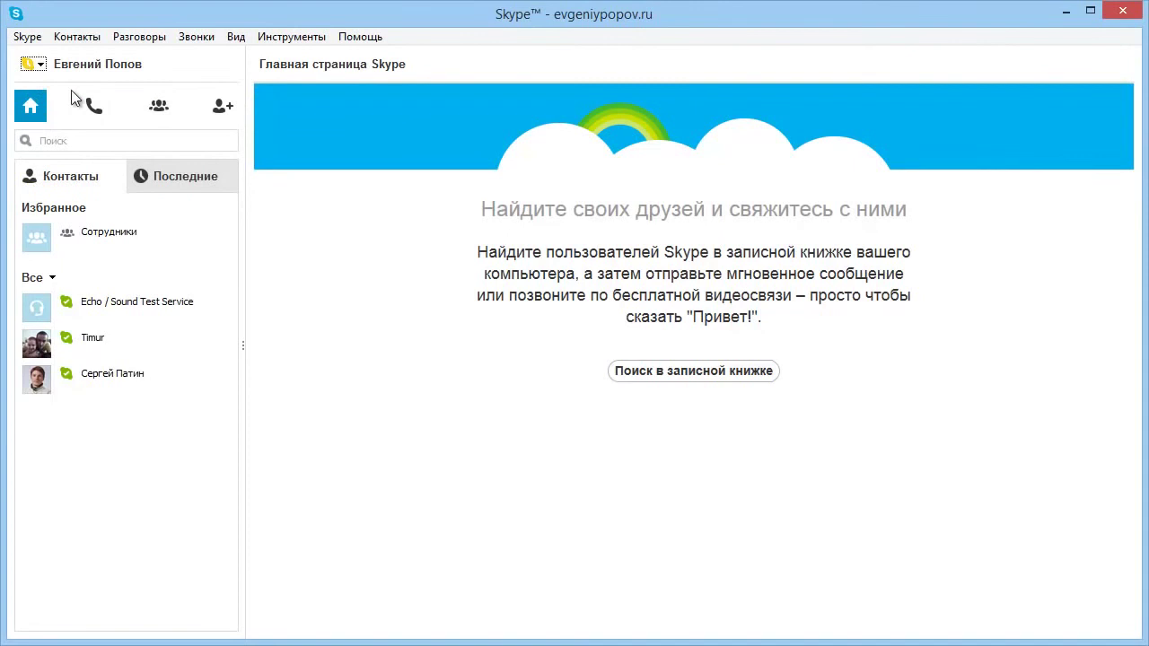
click(32, 67)
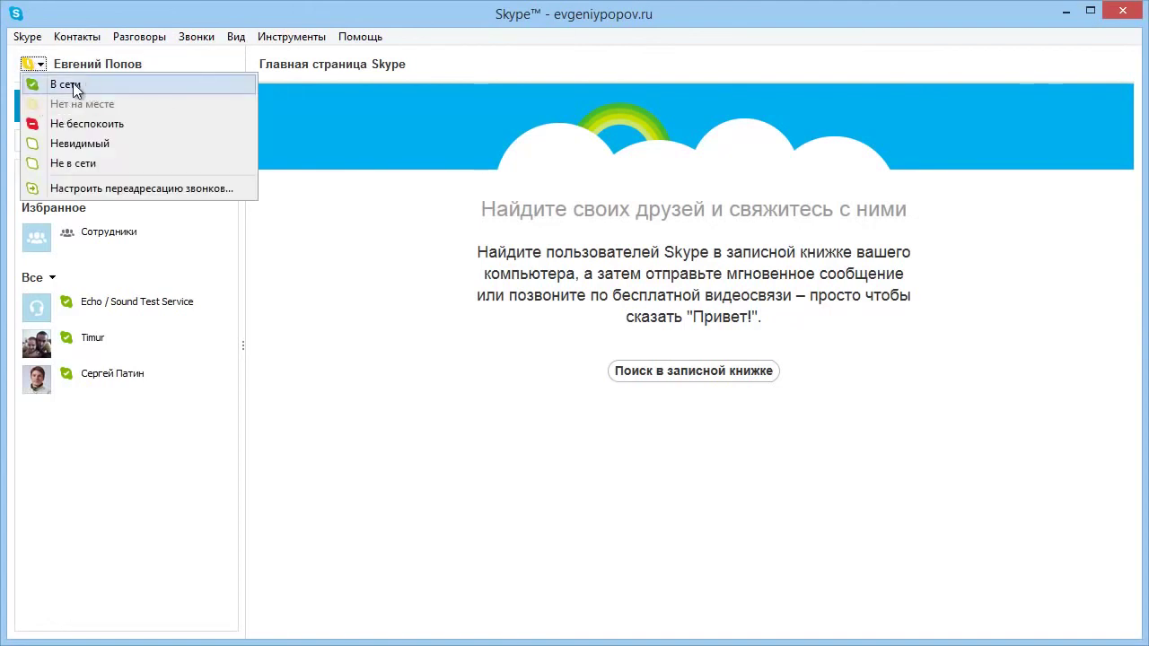
click(73, 84)
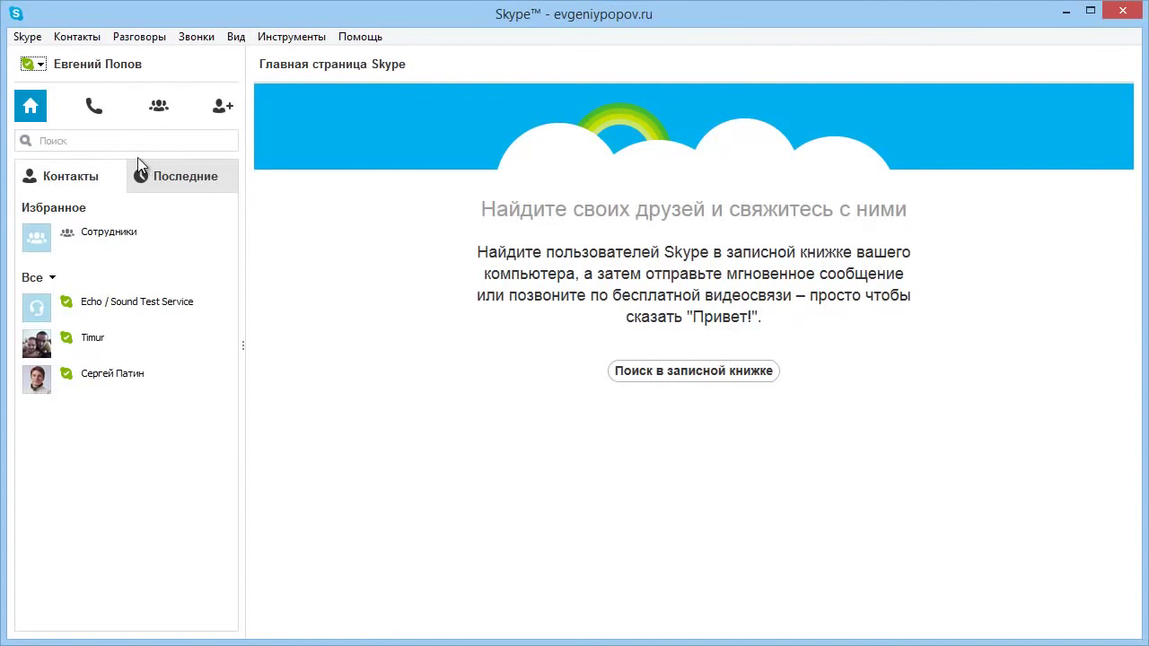
Examine the avatar selection window with its webcam snapshot and file browsing options, and close it without changes.
click(27, 38)
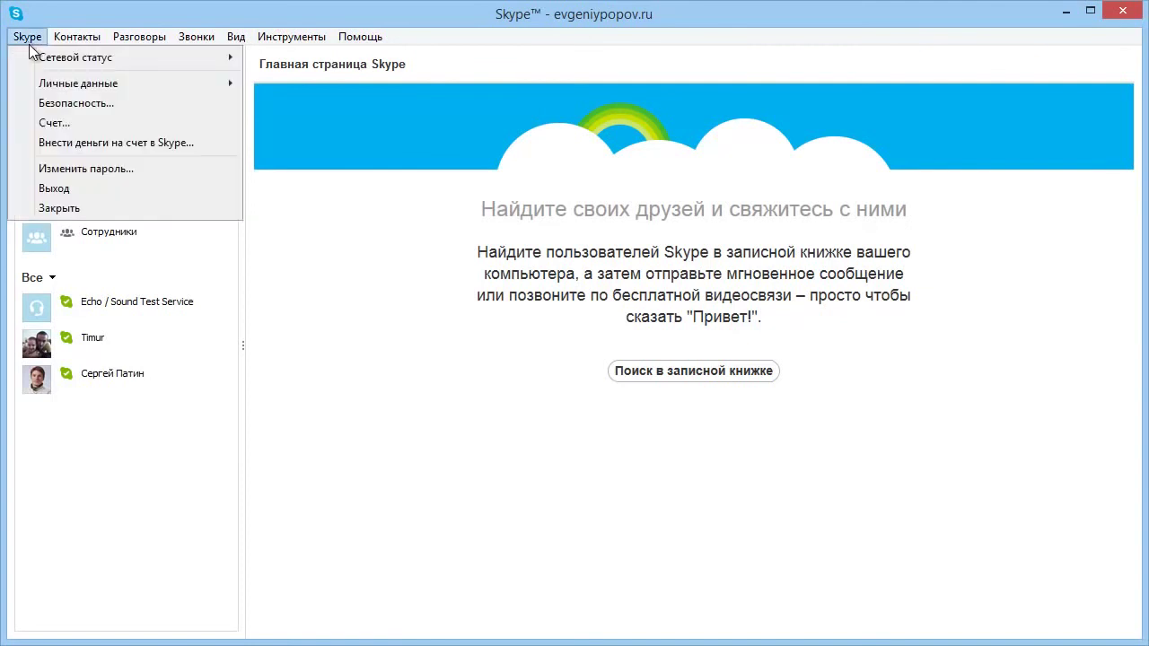
mouse_move(54, 85)
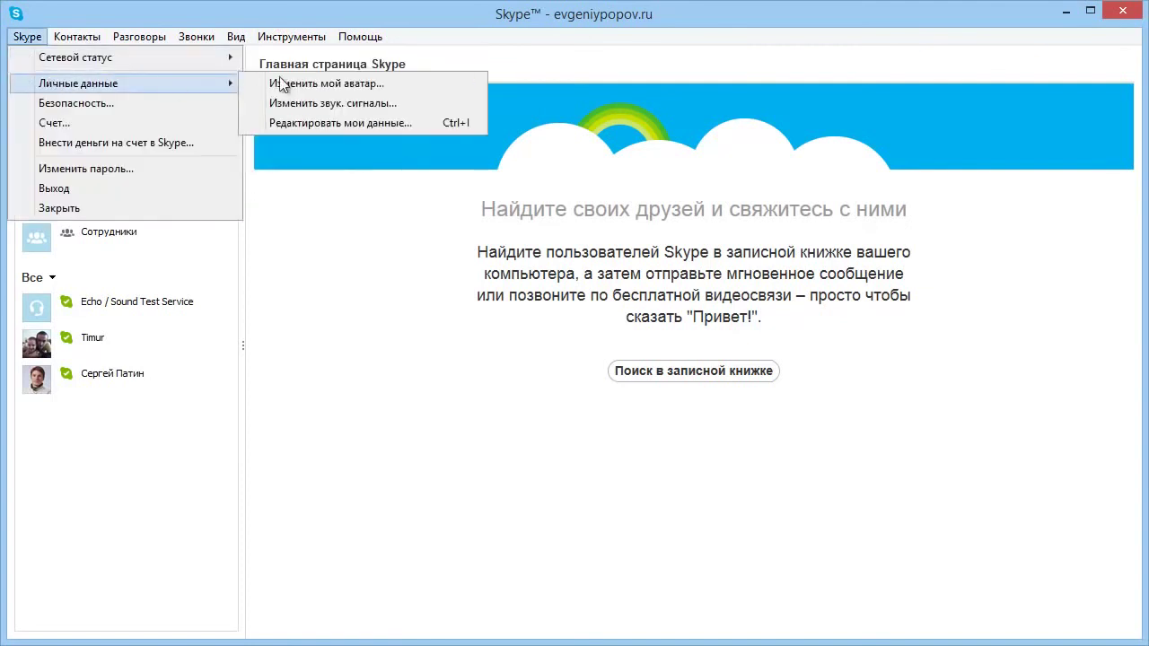
click(325, 83)
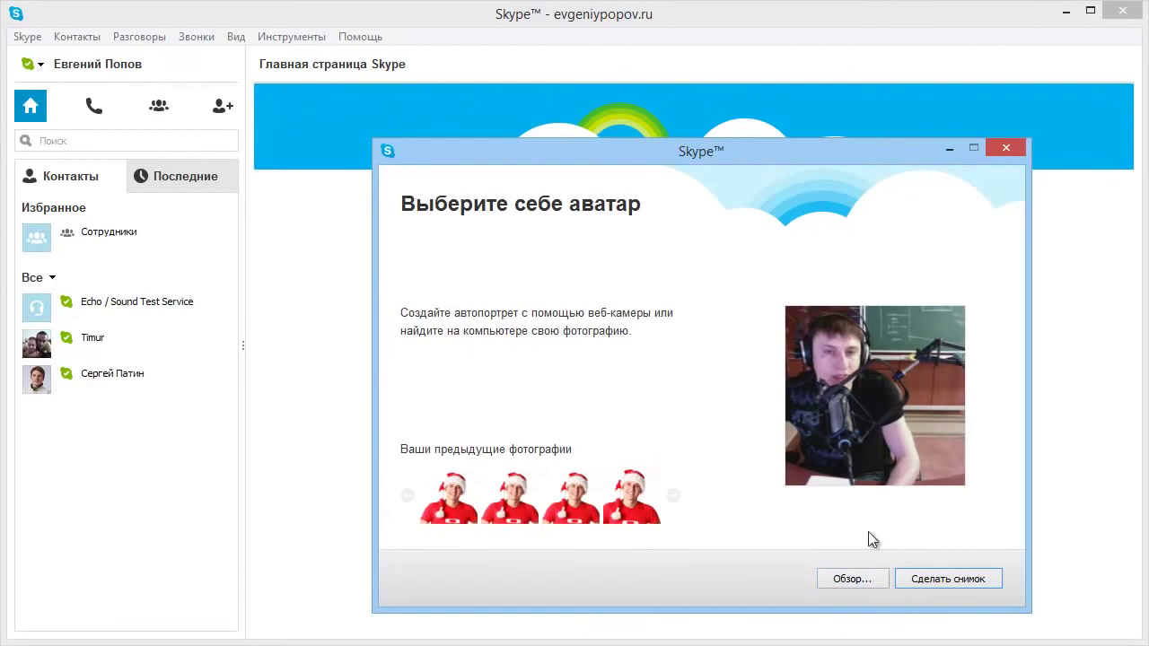
click(1016, 148)
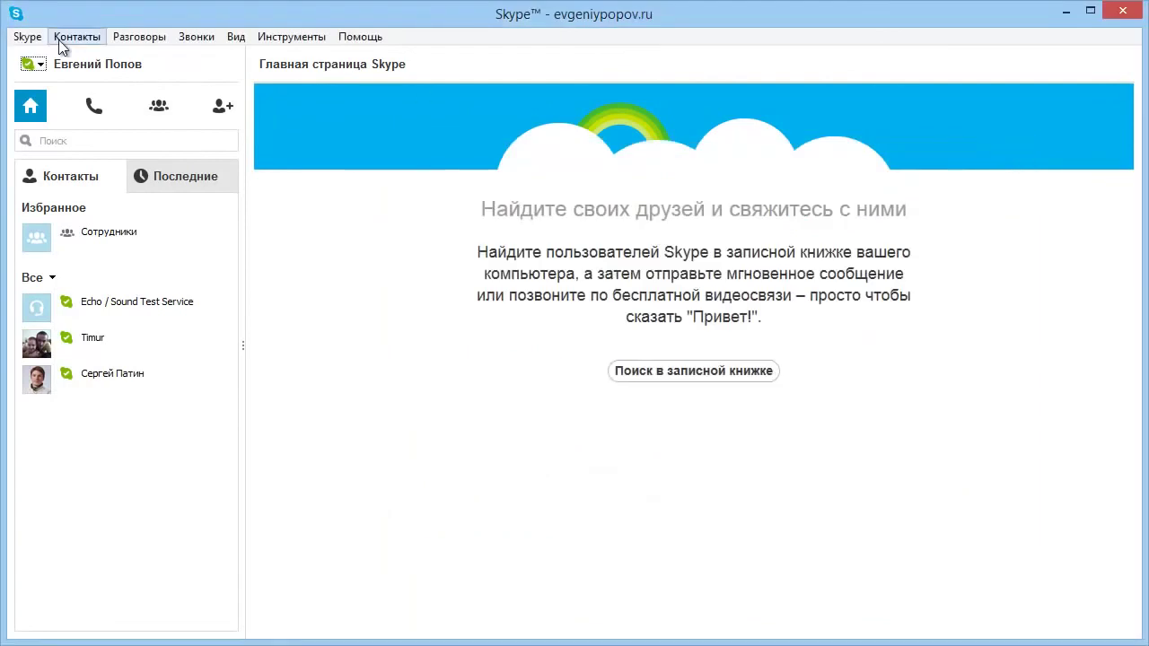
Open the personal data for editing and save "Все супер!" as the mood message.
click(27, 36)
mouse_move(80, 64)
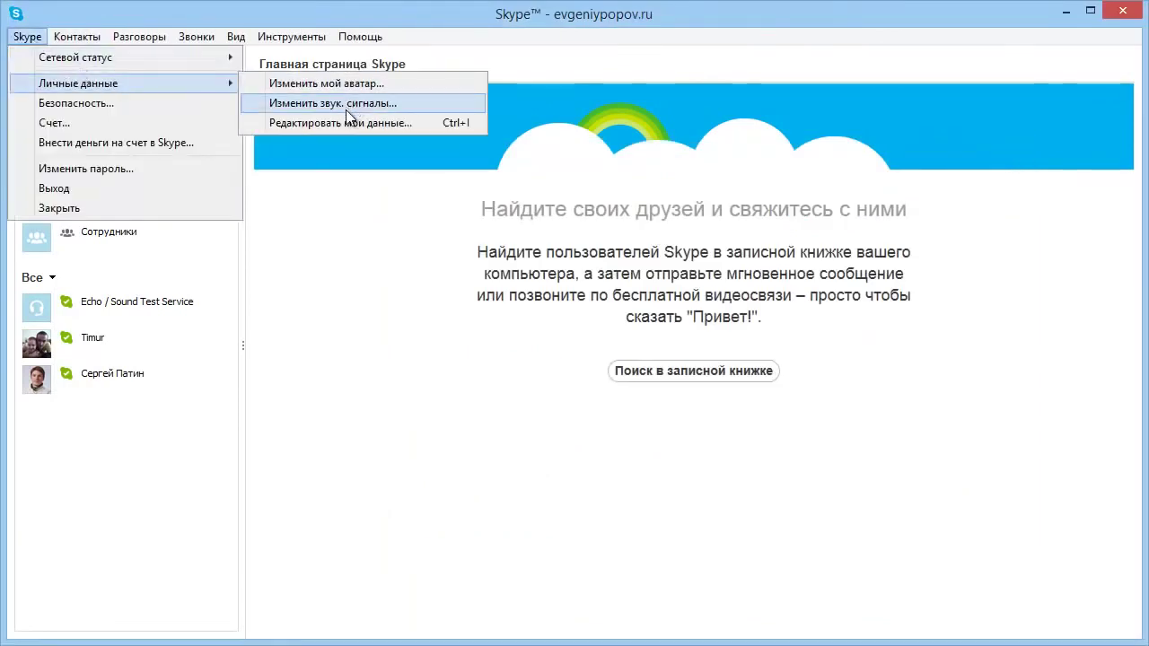
click(345, 123)
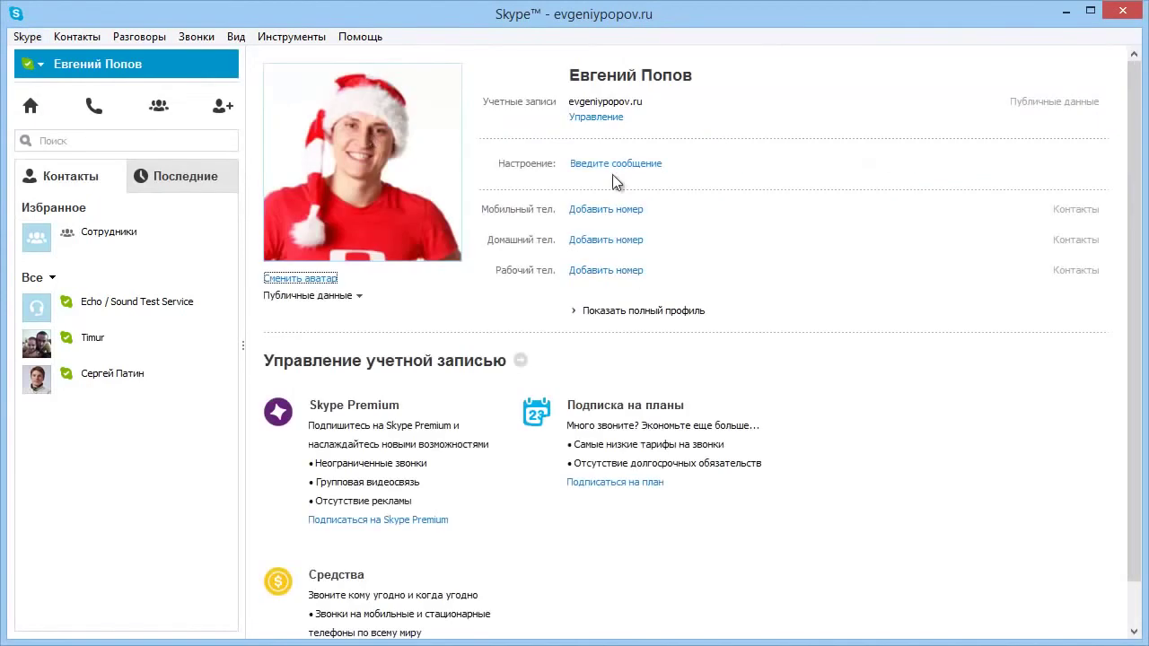
click(625, 164)
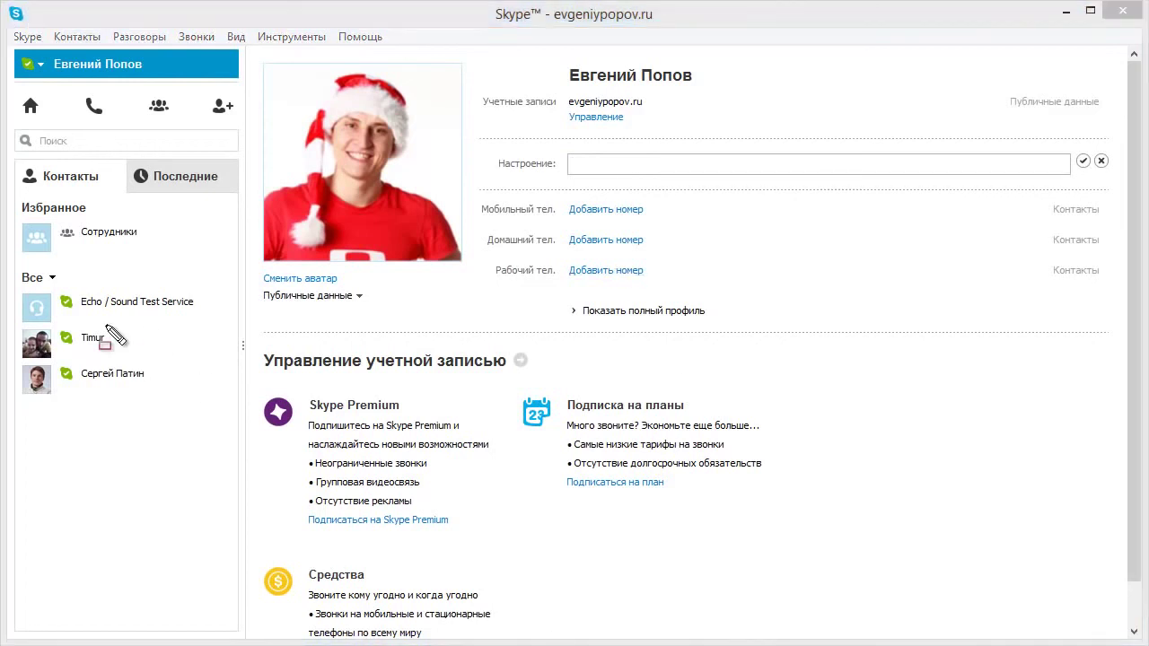
drag(73, 349, 216, 357)
key(Escape)
click(604, 163)
text(Все супер!)
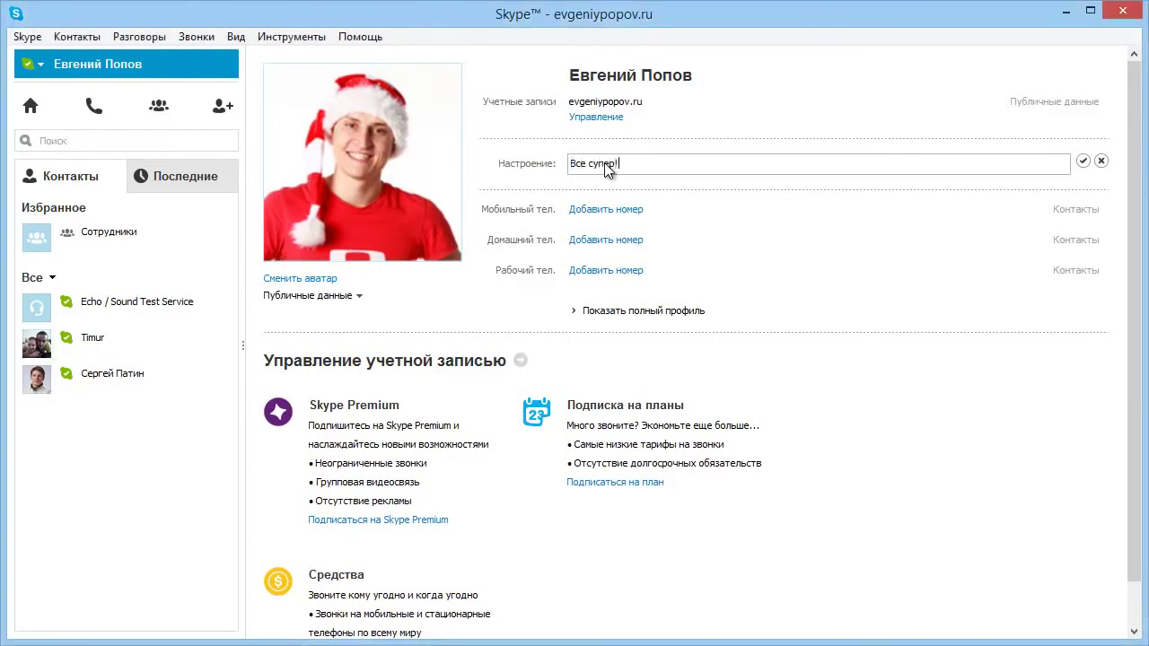
click(1080, 163)
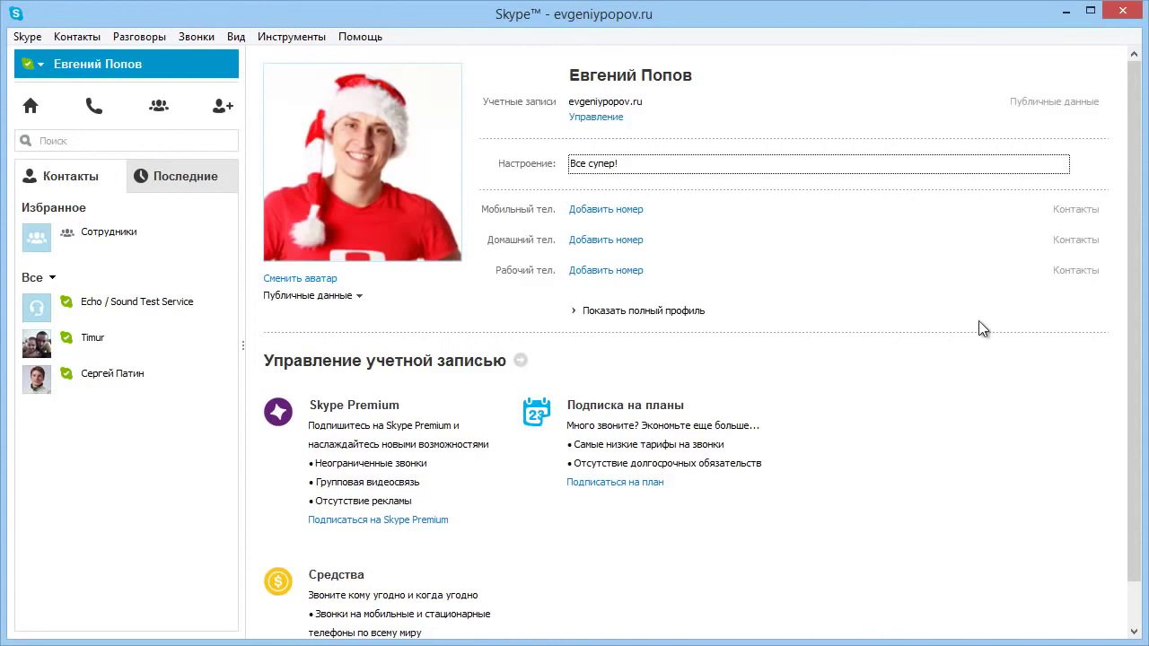
Open the account management link beside the login and look over the account services offered on the profile page.
click(595, 115)
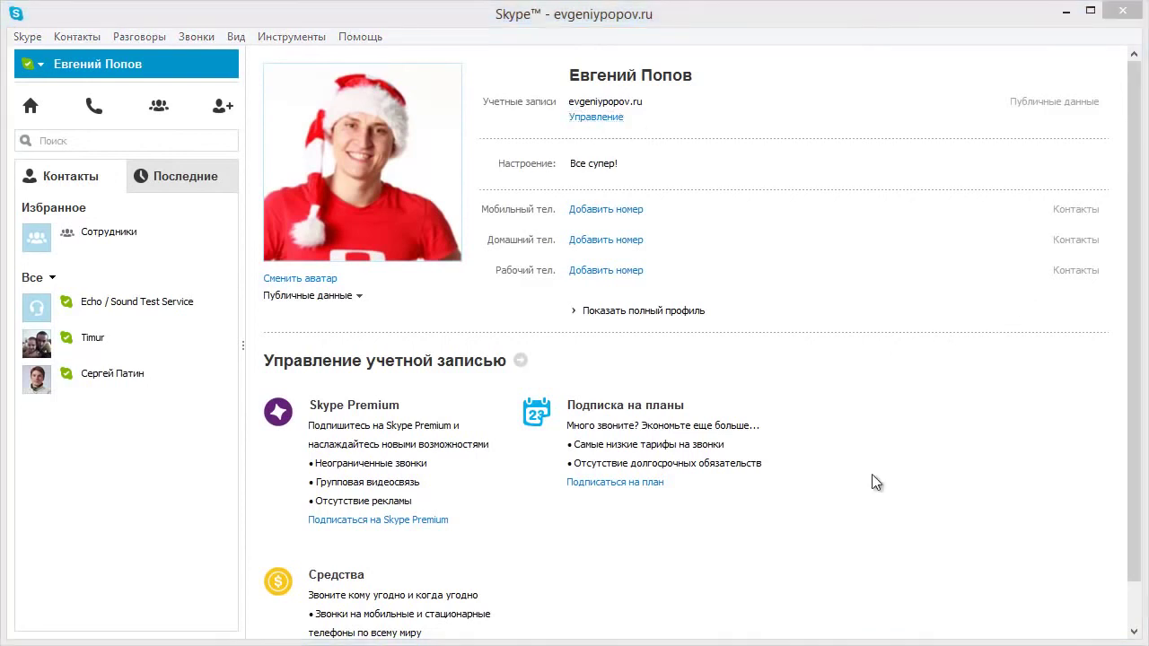
click(843, 451)
scroll(841, 448, down, 1)
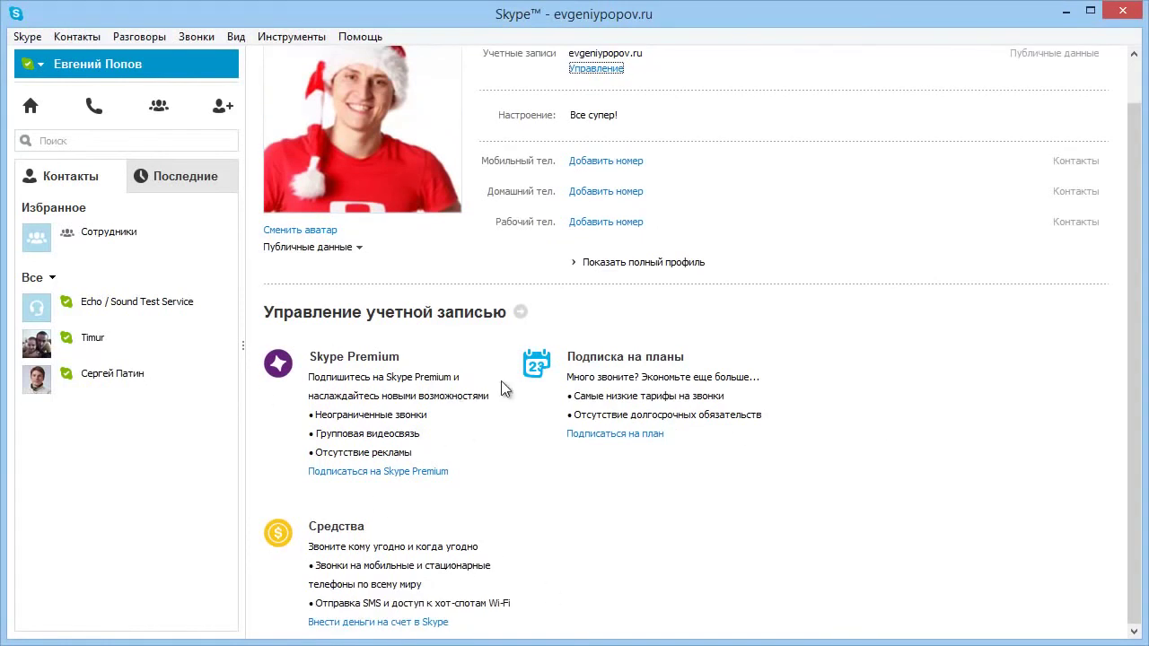
scroll(658, 524, up, 1)
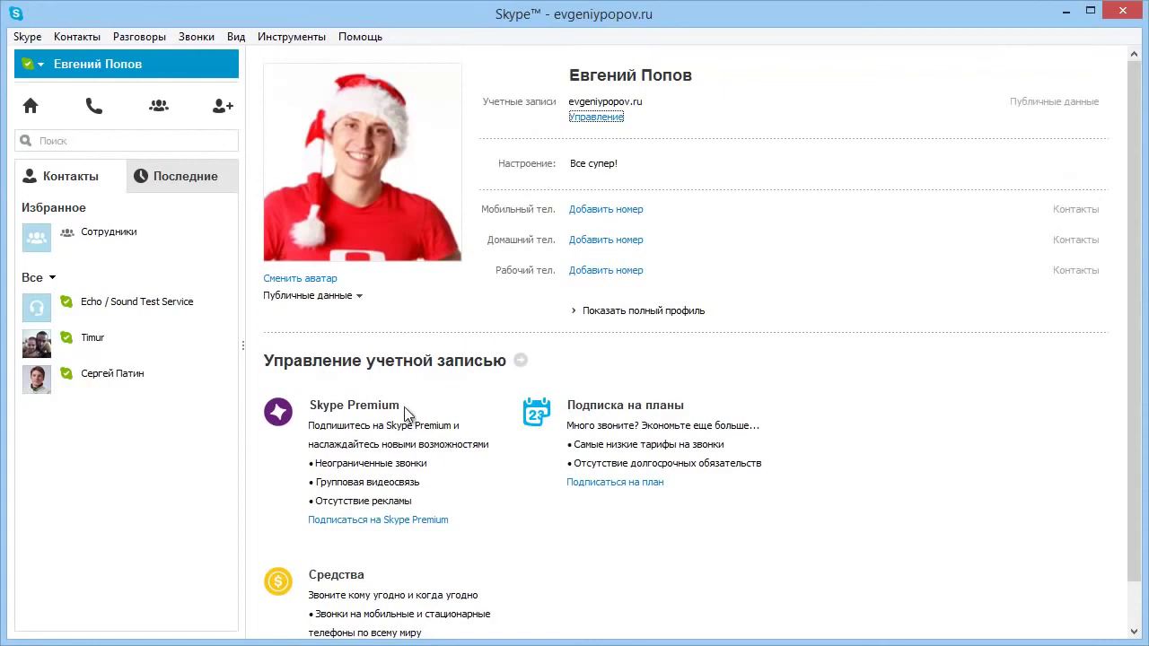
Look through the account and contact commands, and open the search for adding a new contact.
click(28, 37)
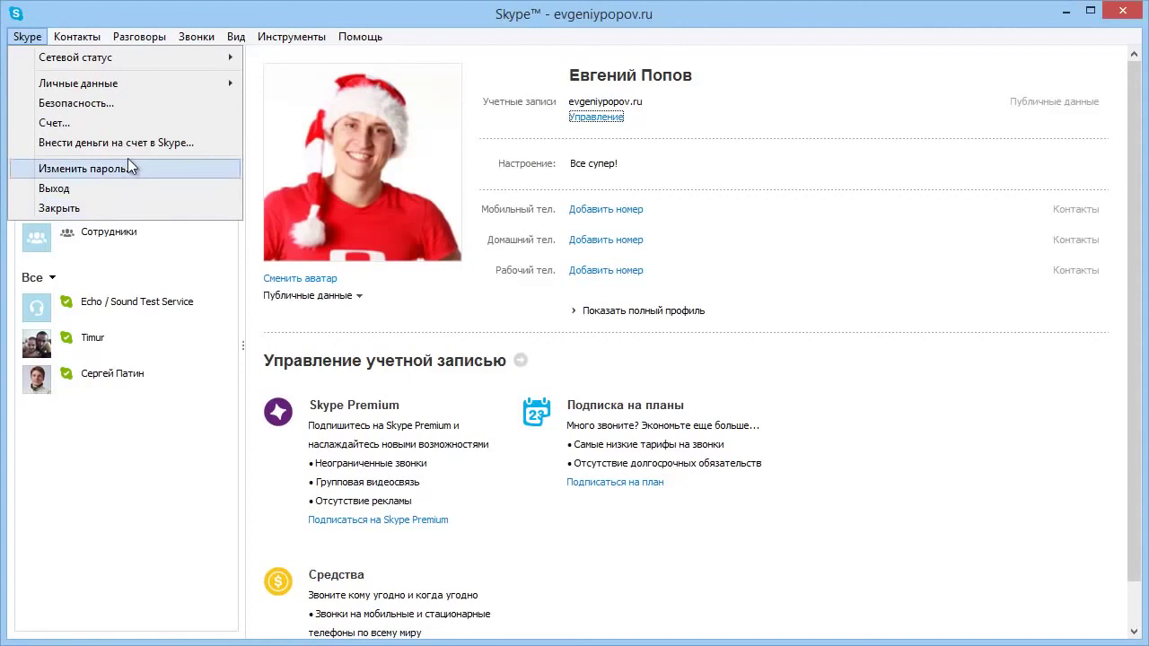
mouse_move(98, 45)
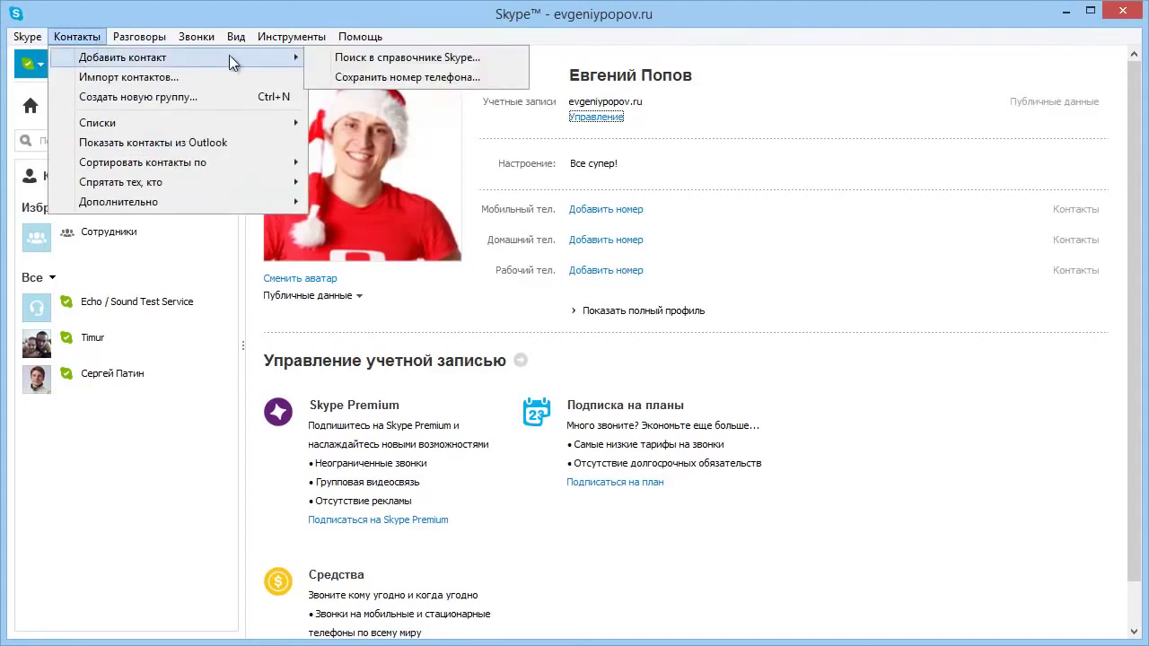
click(212, 422)
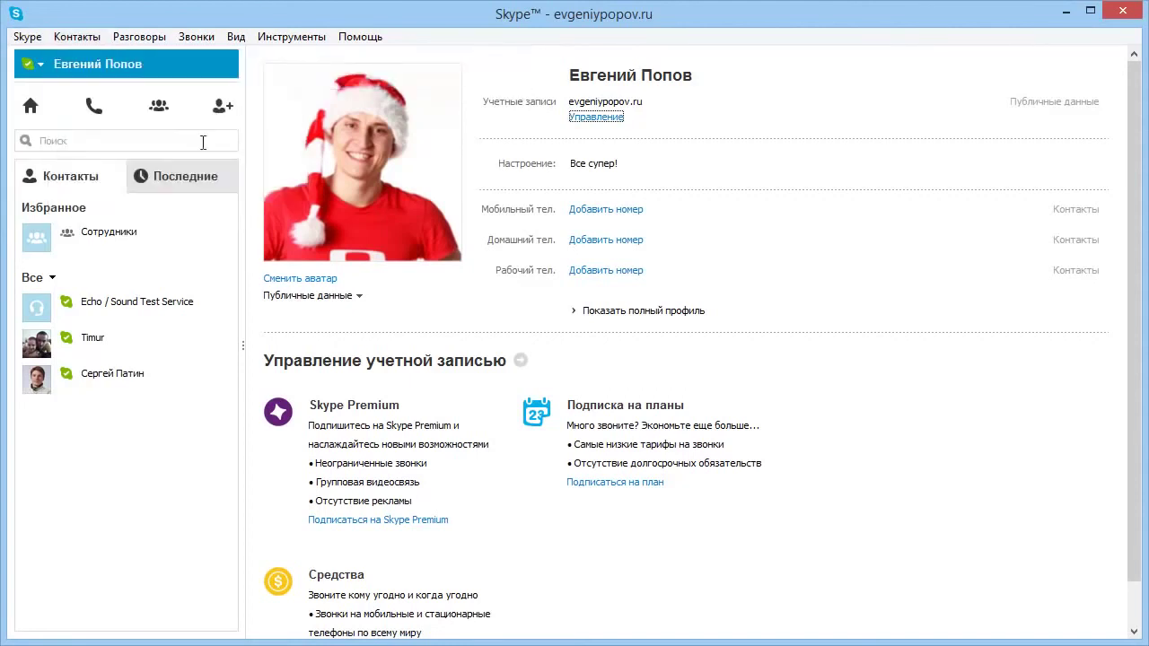
click(218, 108)
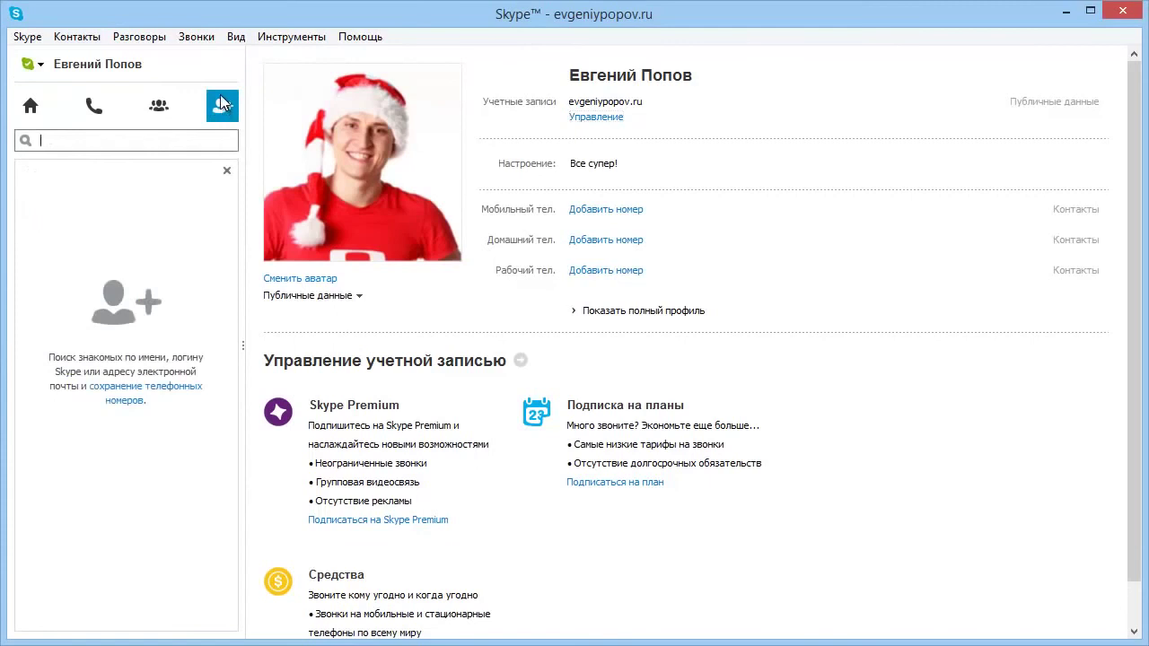
Create a new group and add the two personal contacts below Echo / Sound Test Service to it.
click(93, 39)
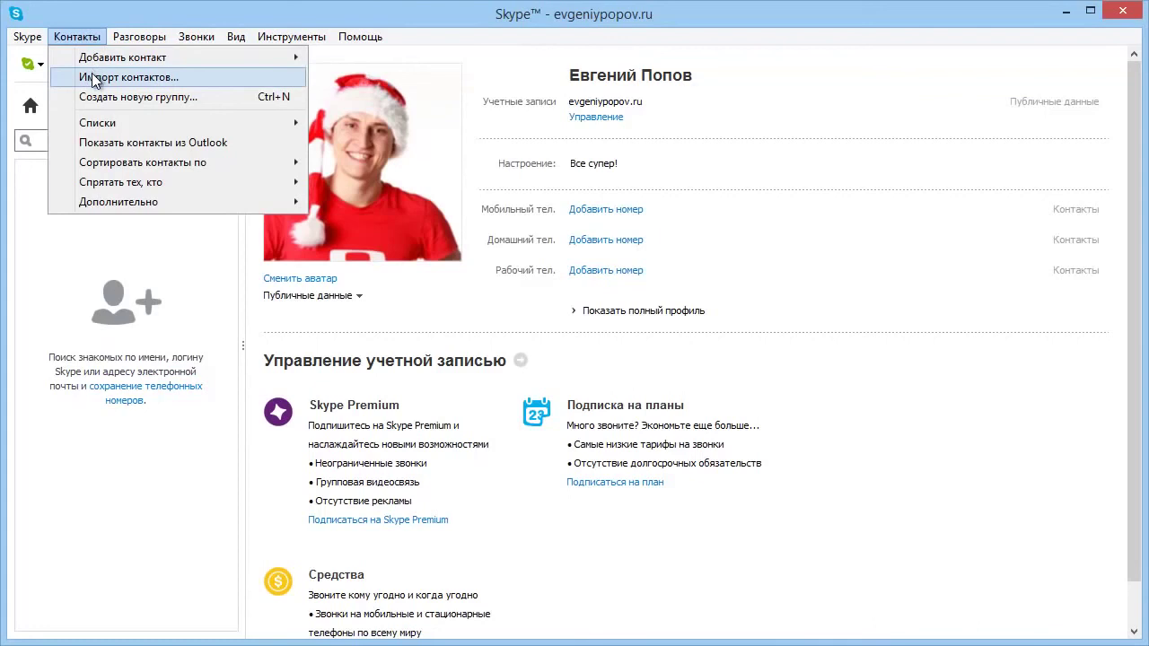
click(100, 97)
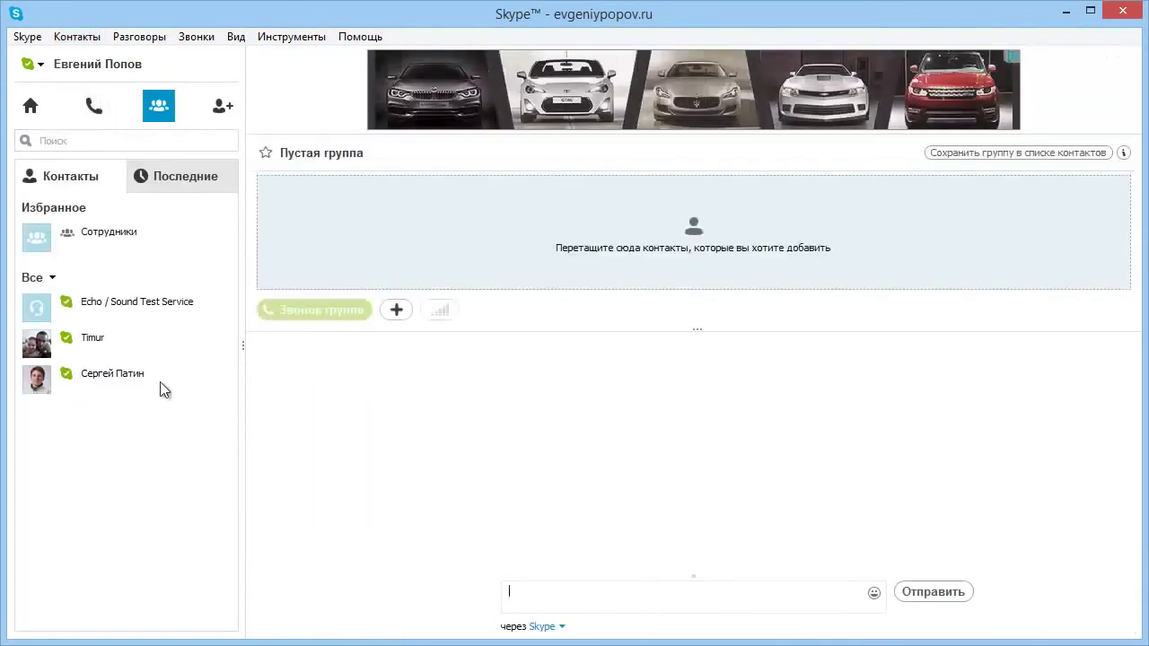
drag(85, 338, 379, 278)
drag(77, 376, 465, 231)
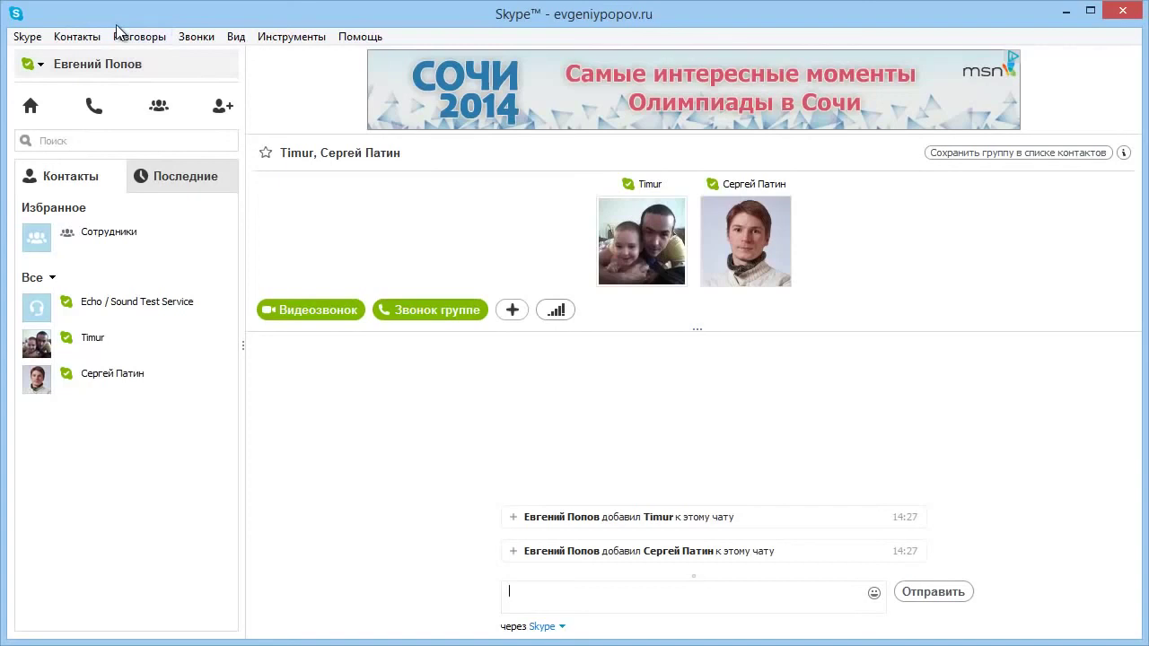
Review the contact sorting, hiding and backup options, and open the management of blocked users.
click(76, 37)
mouse_move(104, 135)
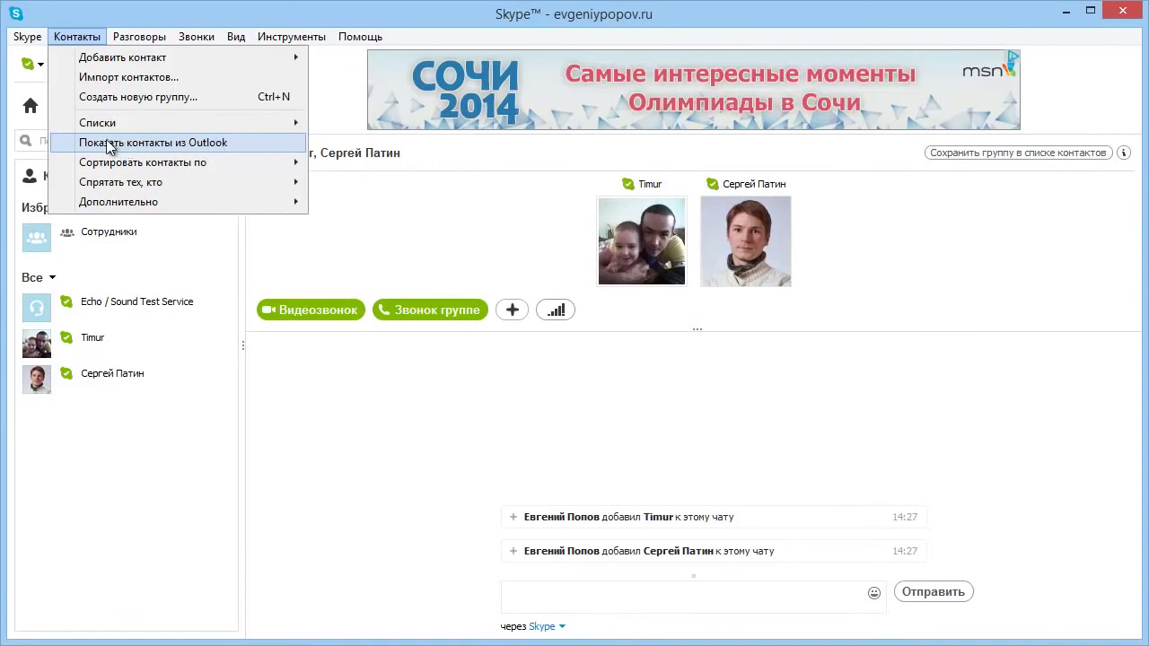
mouse_move(106, 165)
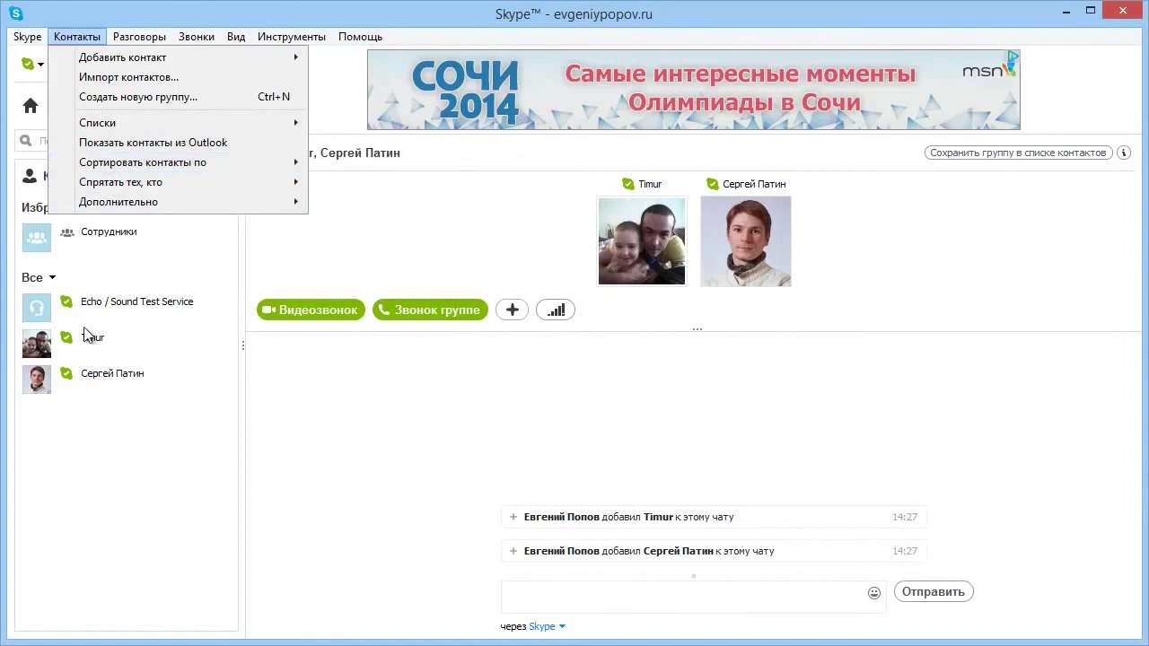
mouse_move(112, 189)
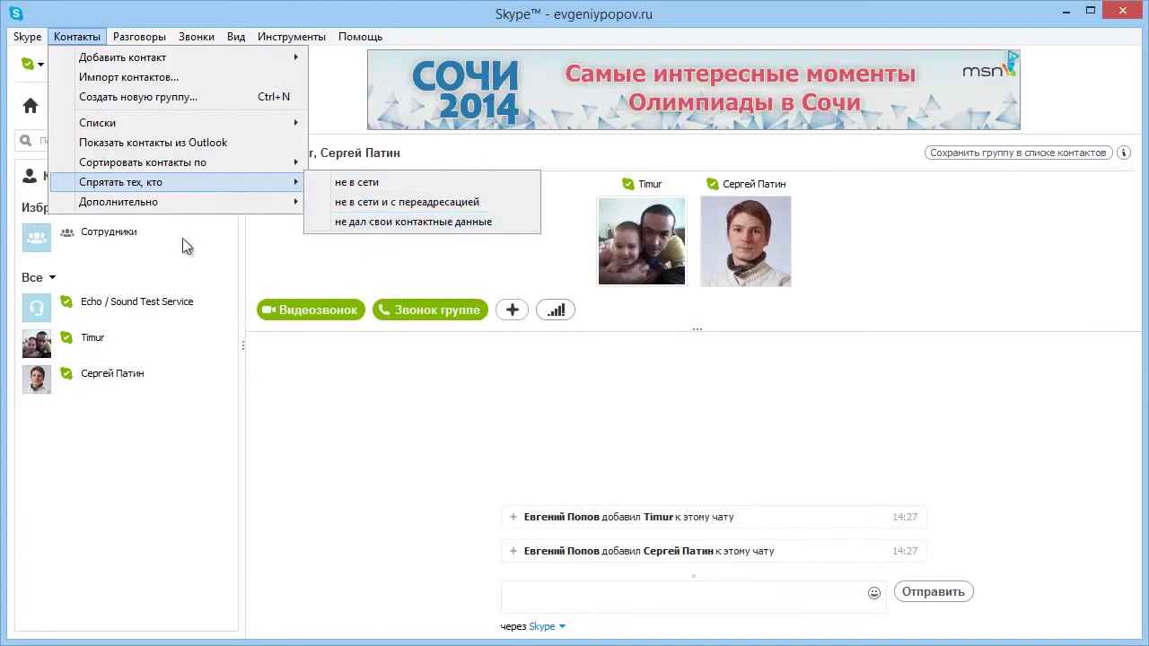
mouse_move(158, 205)
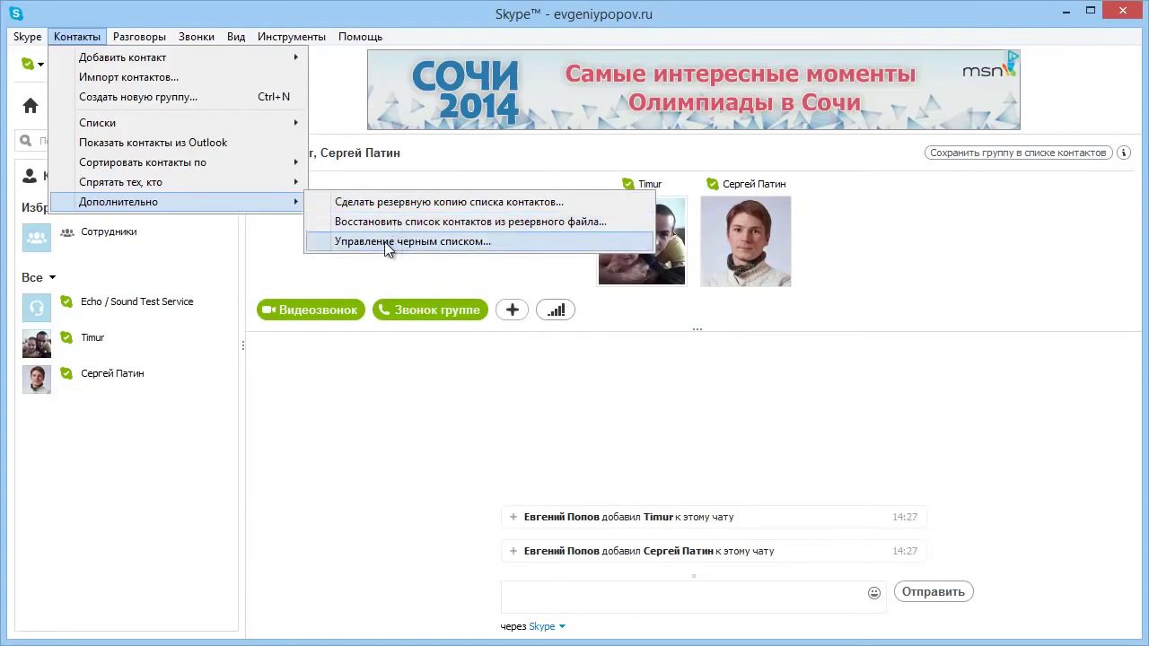
click(384, 241)
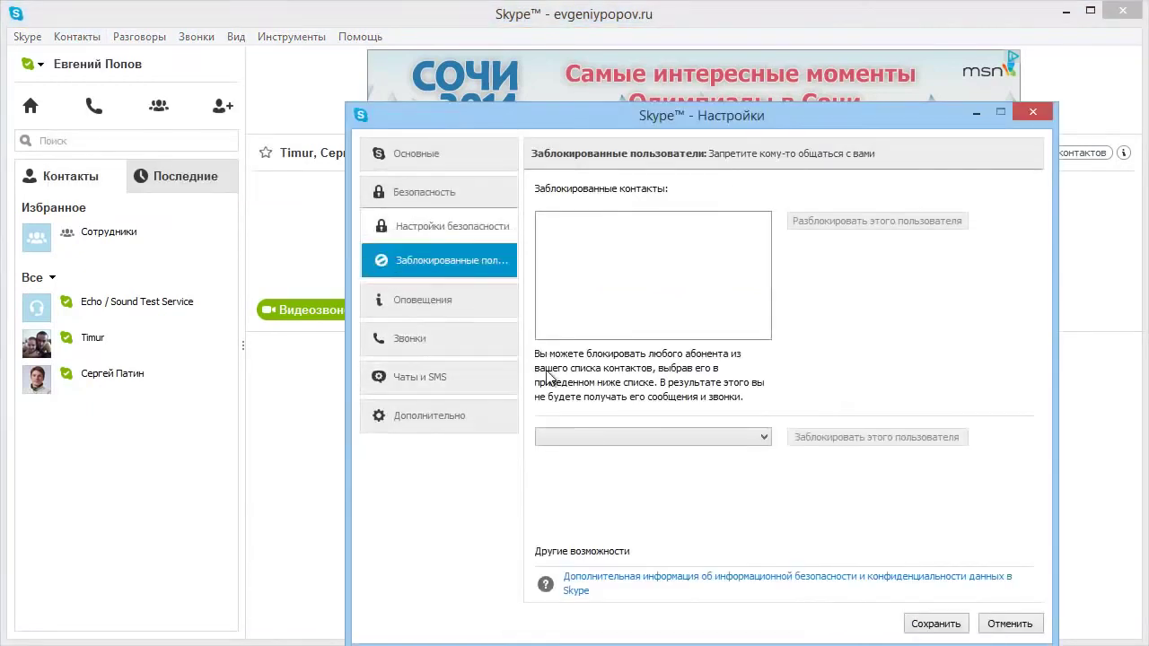